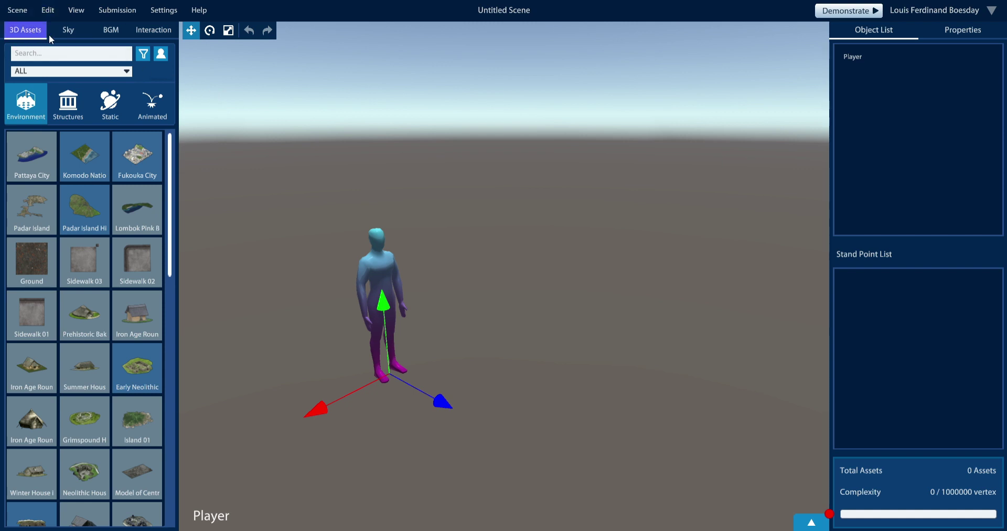
- Look through the available skies, background music tracks and interaction elements
click(74, 30)
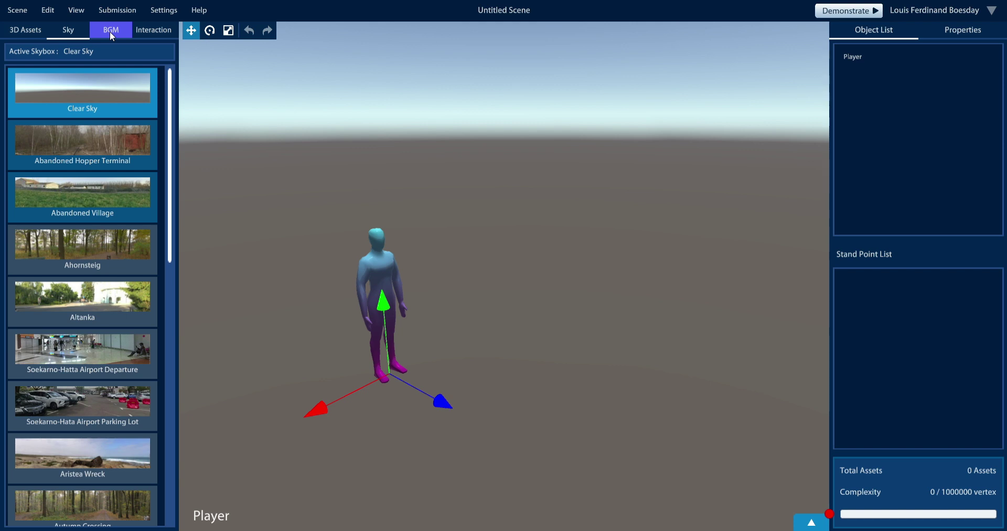
click(110, 32)
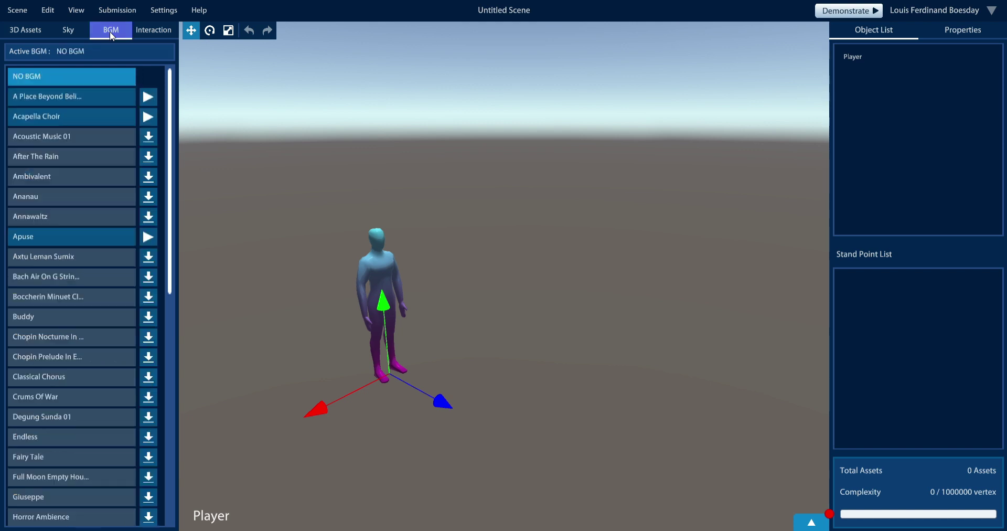
click(145, 33)
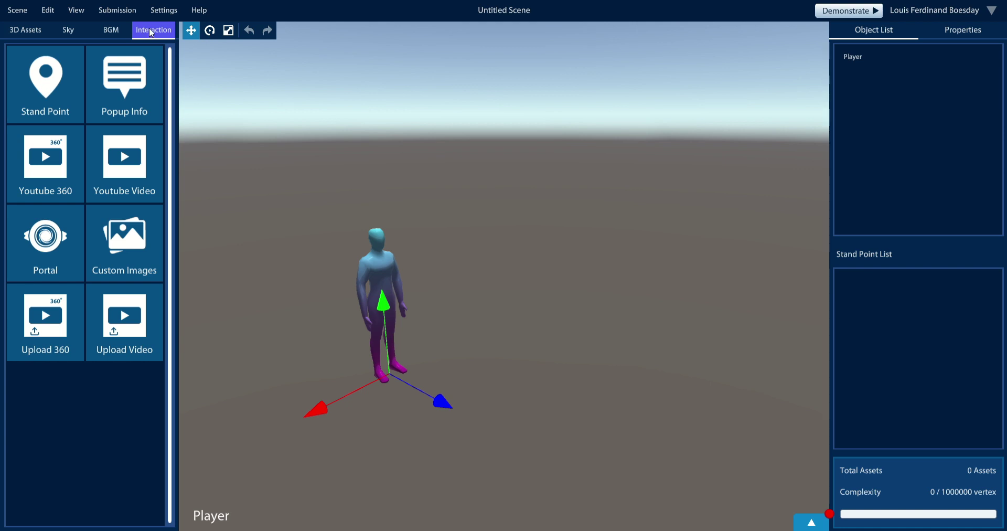
- Add the Komodo National Park environment from the 3D assets to the empty scene
click(33, 31)
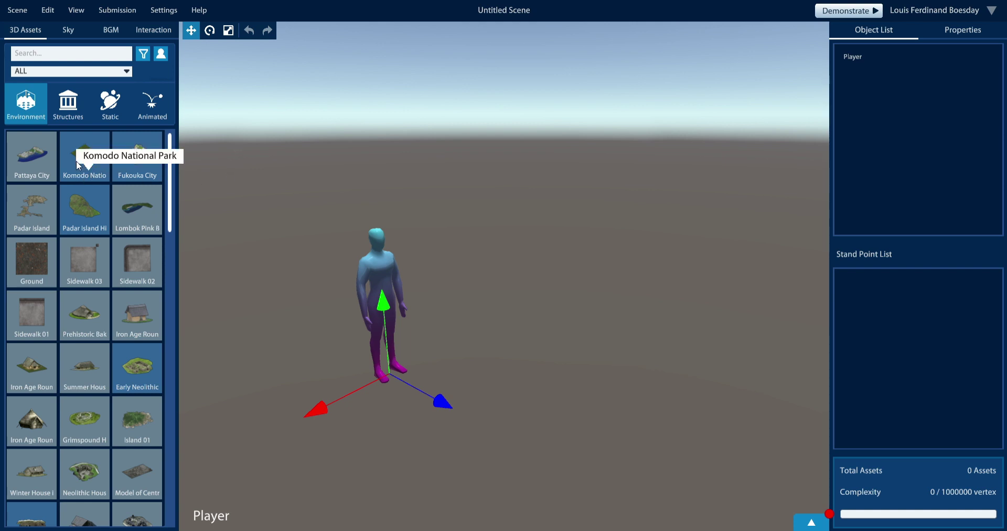
drag(78, 159, 351, 151)
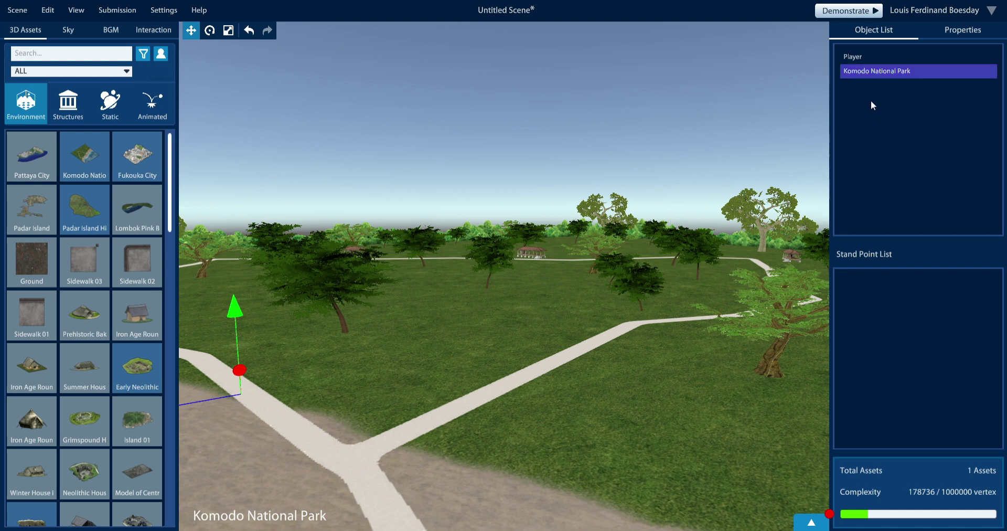
- Raise the Player out of the ground and move it to the open sand beside the pavilion
click(852, 58)
double_click(852, 58)
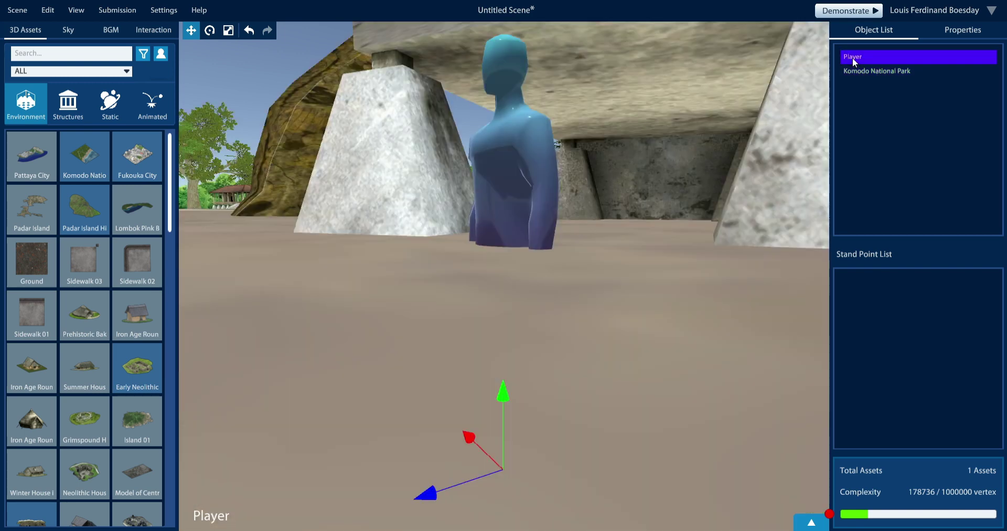
scroll(647, 185, down, 3)
middle_drag(594, 190, 598, 248)
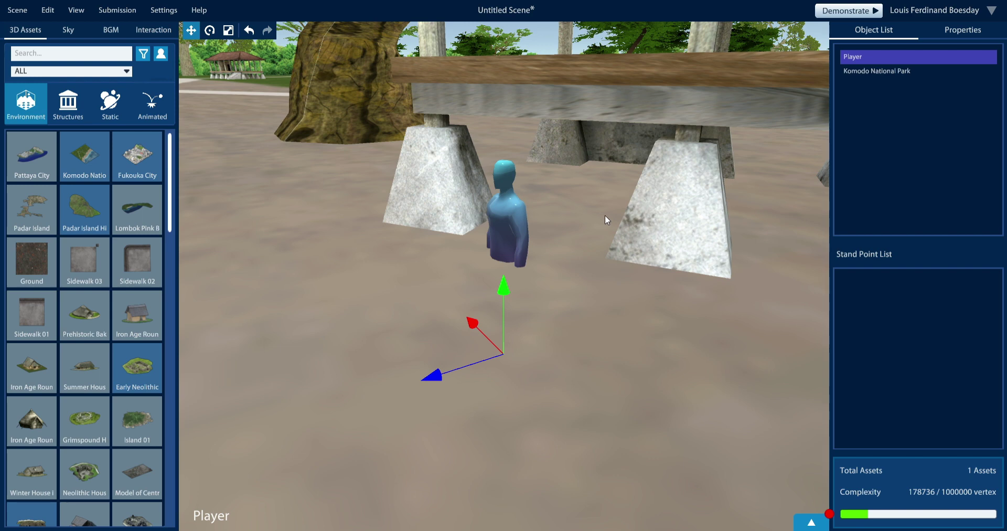
drag(504, 294, 513, 238)
scroll(513, 238, down, 3)
drag(438, 270, 355, 286)
right_drag(367, 293, 695, 317)
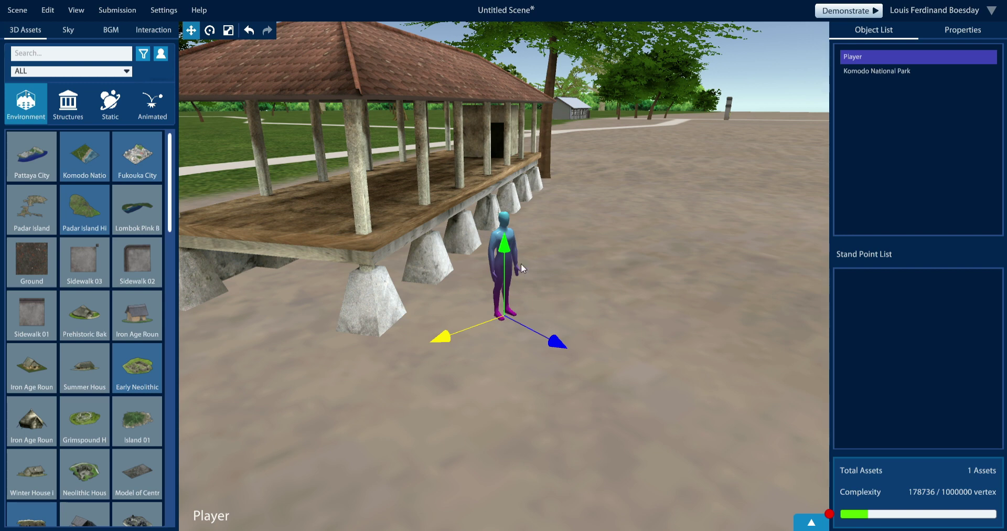
- Look through the environment assets with the rotation mode active for the Player
click(210, 31)
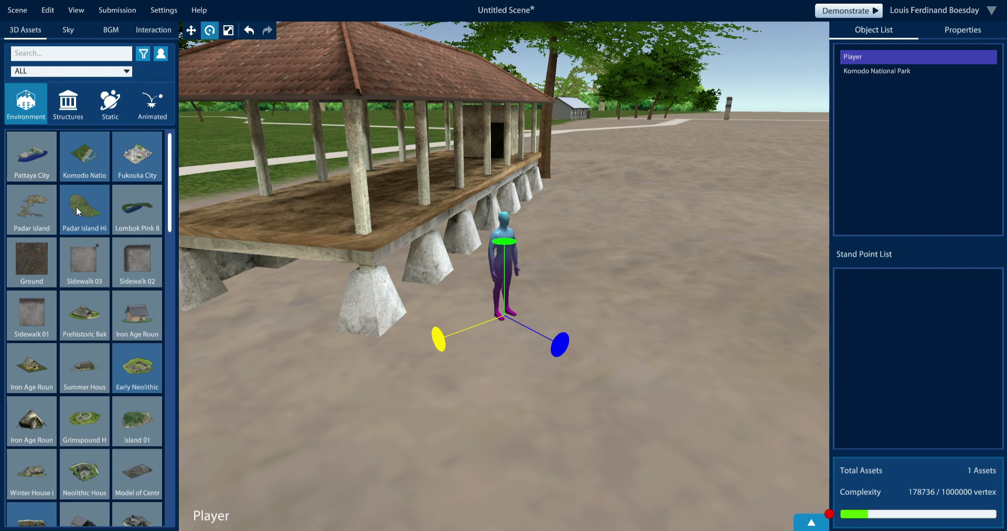
scroll(87, 282, down, 5)
scroll(87, 283, down, 8)
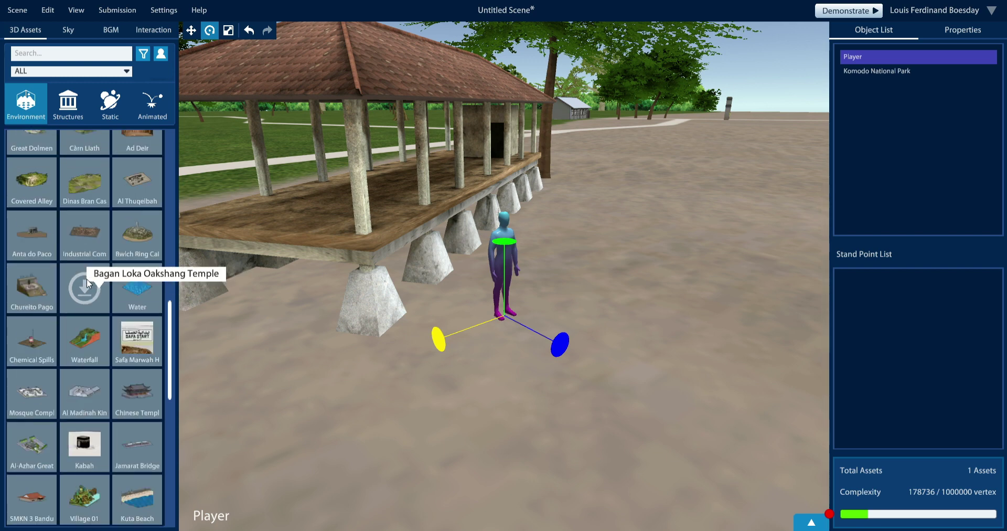
scroll(98, 309, up, 3)
scroll(96, 312, up, 4)
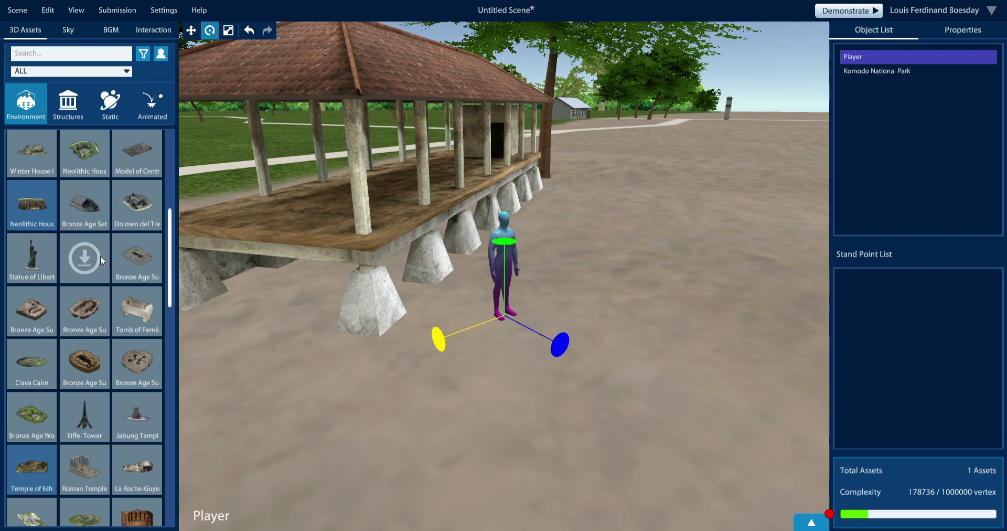
scroll(100, 252, up, 3)
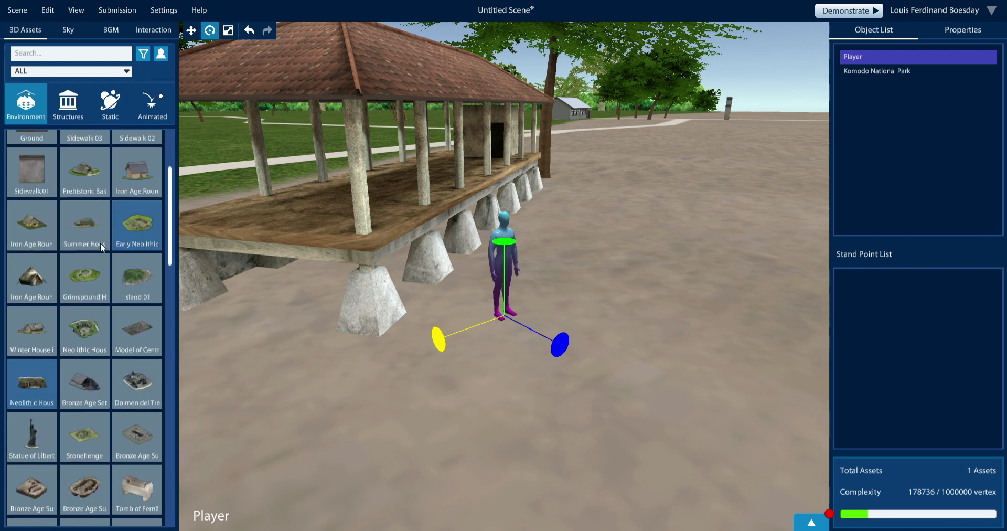
click(50, 57)
- Find the Torii Gate among the structure assets and place it on the sand near the large tree
click(76, 117)
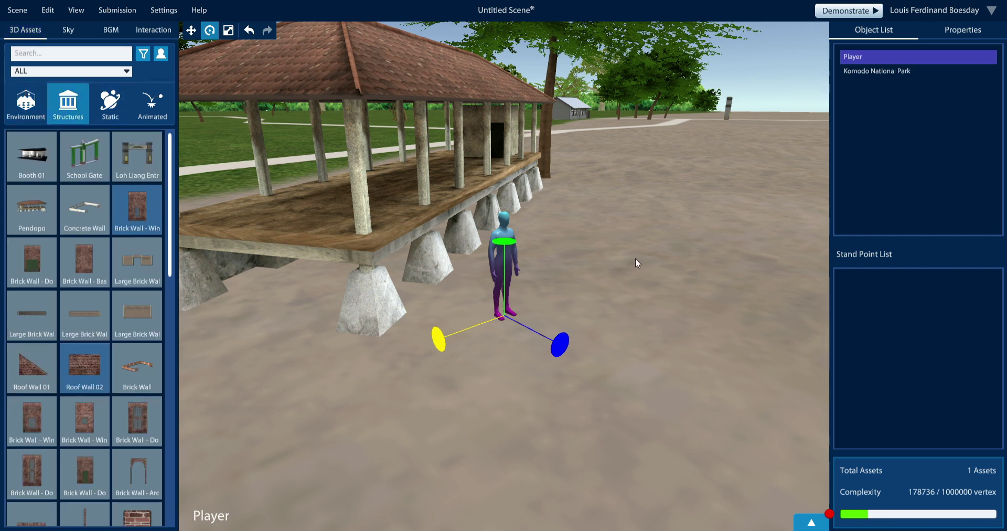
middle_drag(588, 287, 281, 279)
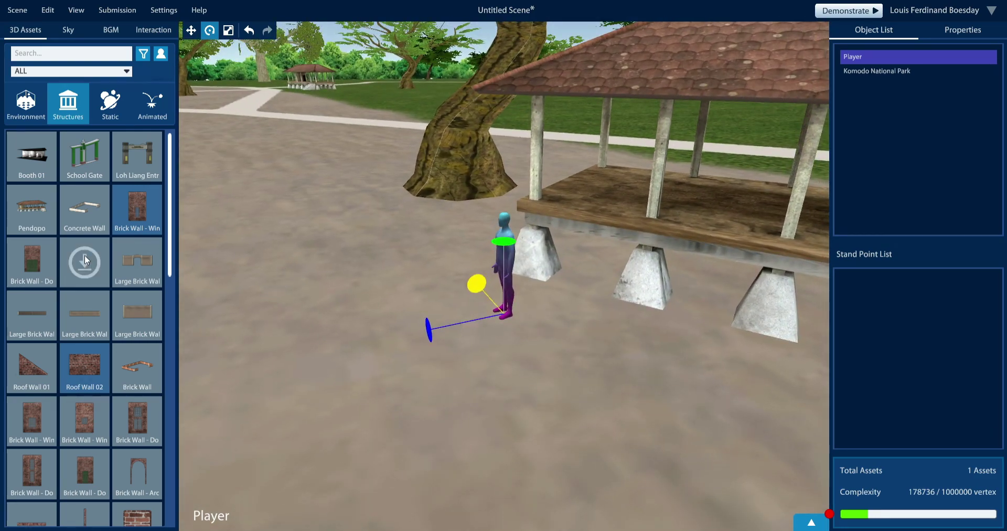
scroll(84, 255, down, 3)
click(86, 209)
scroll(124, 292, down, 8)
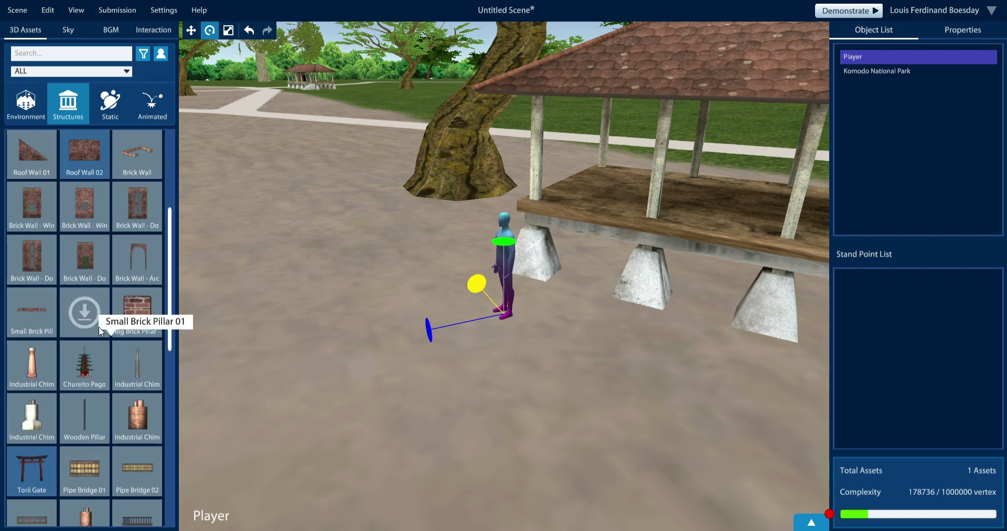
scroll(99, 327, down, 8)
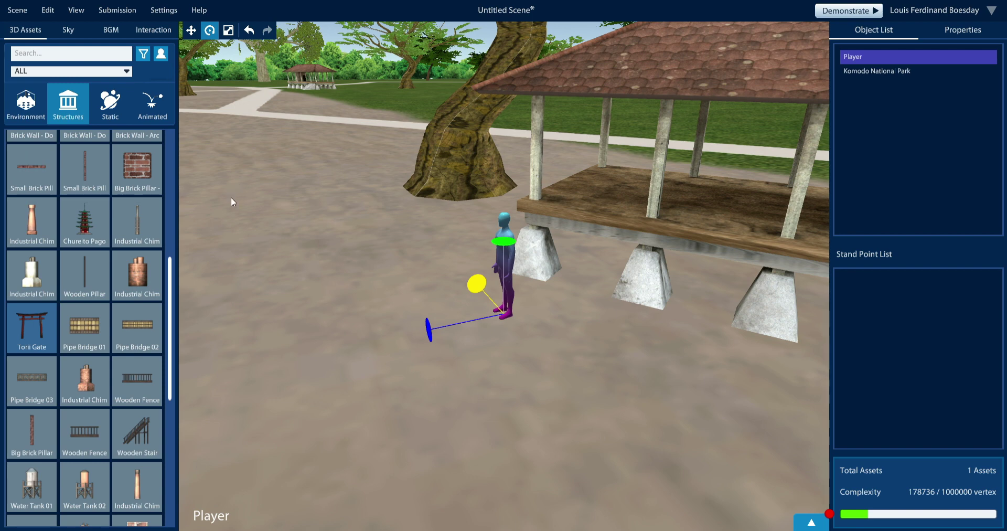
middle_drag(235, 205, 297, 216)
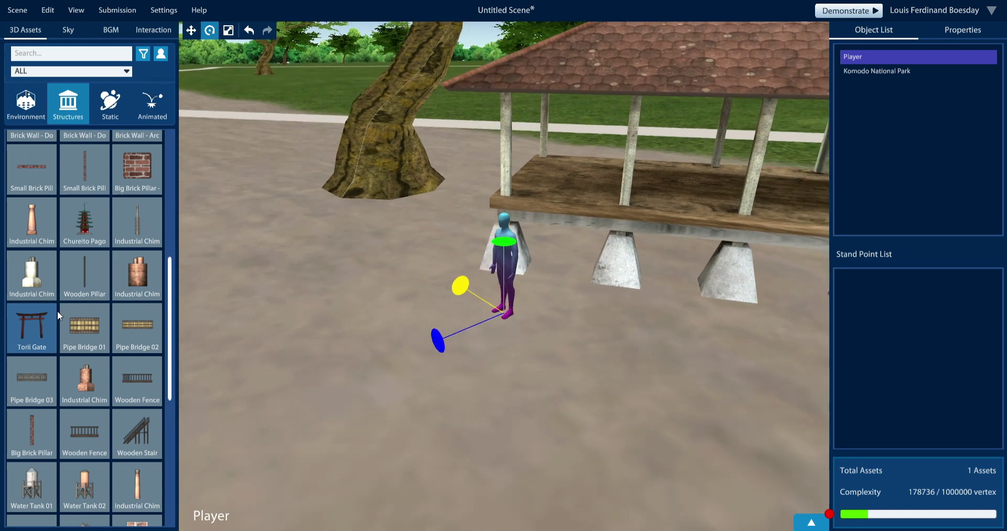
middle_drag(269, 269, 136, 241)
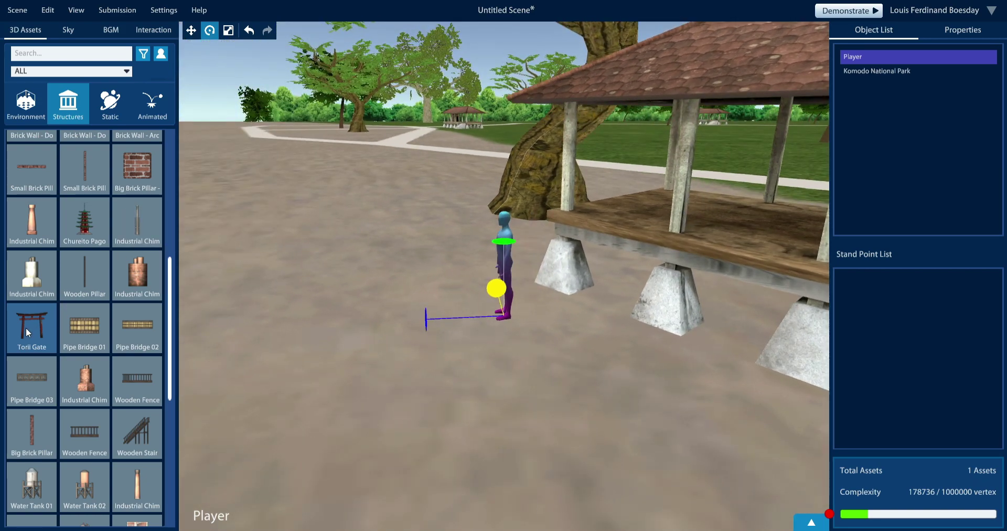
drag(26, 328, 359, 186)
middle_drag(359, 251, 657, 404)
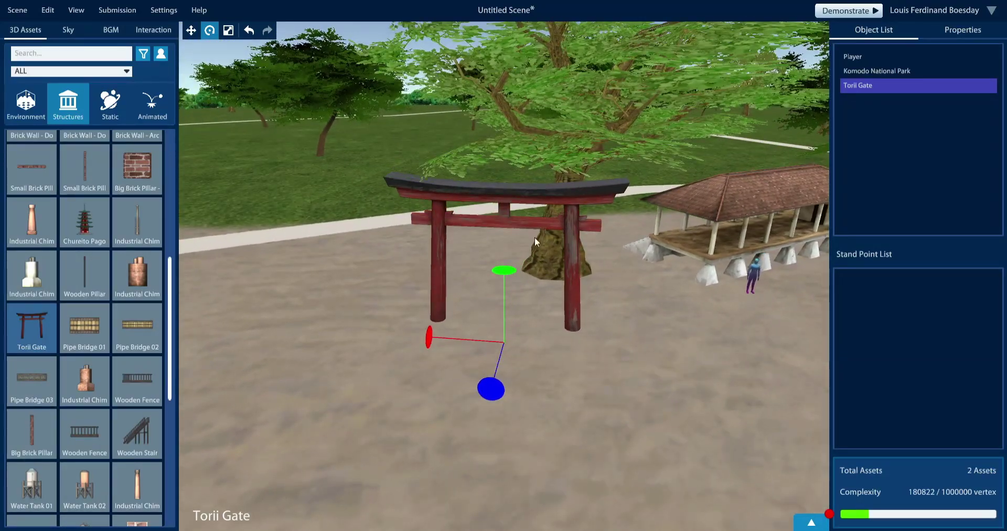
- Move the Torii Gate sideways away from the pavilion and rotate it about its vertical axis
click(192, 30)
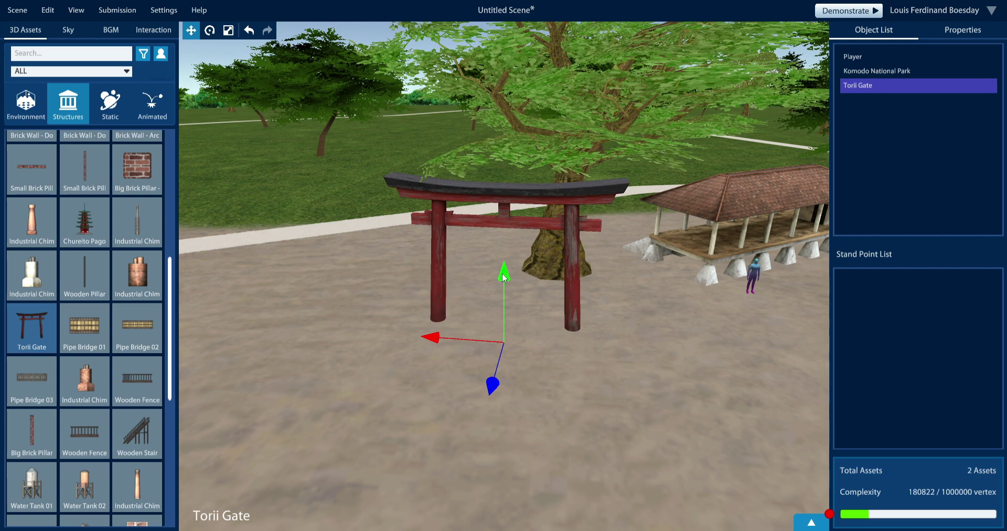
drag(436, 340, 348, 340)
middle_drag(322, 373, 528, 397)
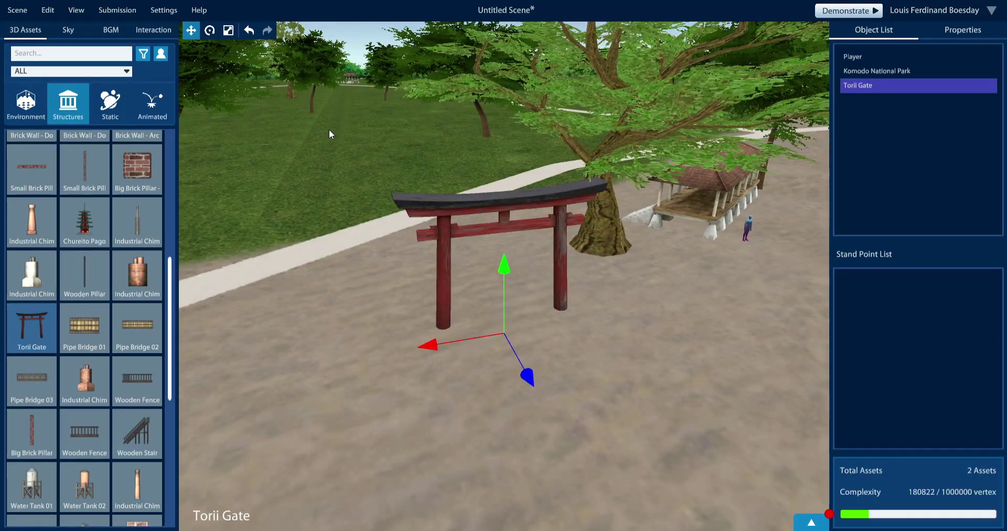
click(210, 30)
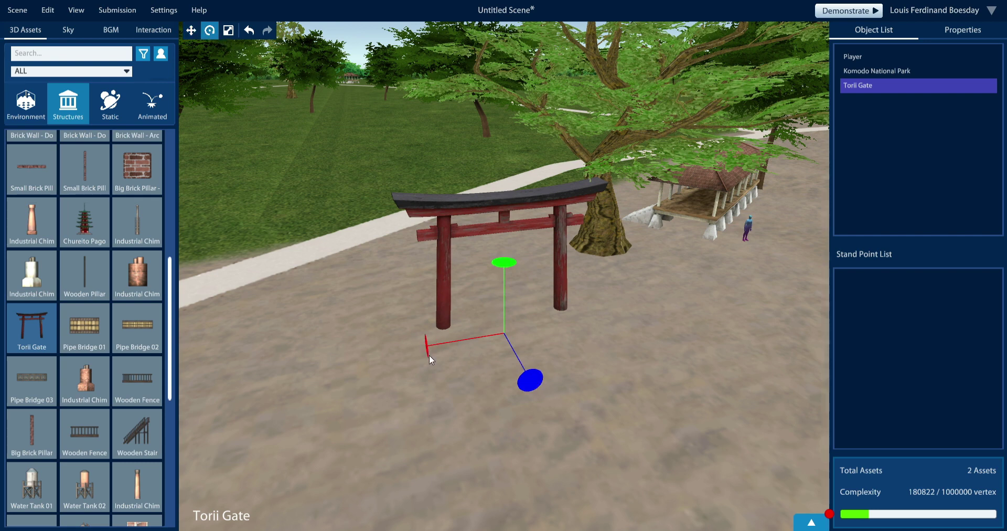
drag(505, 262, 417, 353)
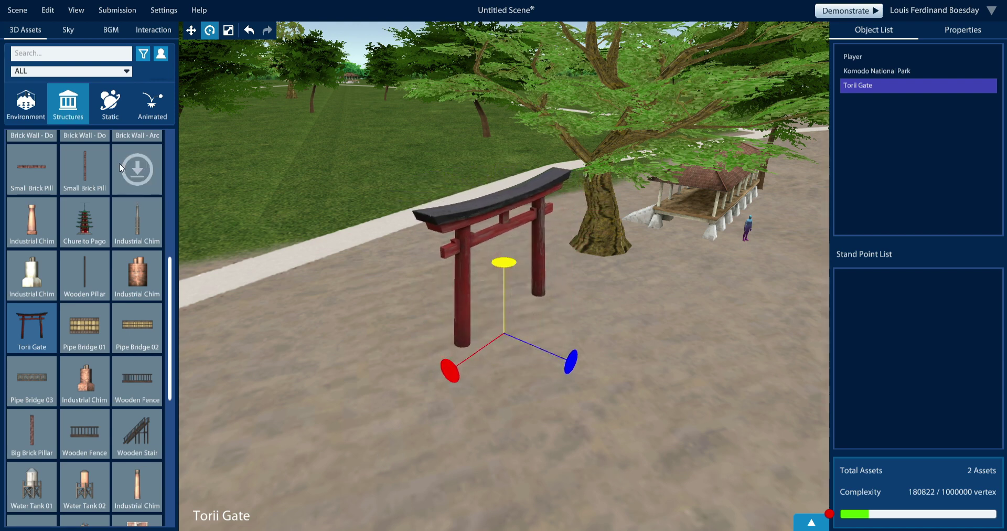
- Find the T-34 Tank among the static assets and place it on the sand beside the Torii Gate
click(108, 115)
right_drag(321, 294, 230, 281)
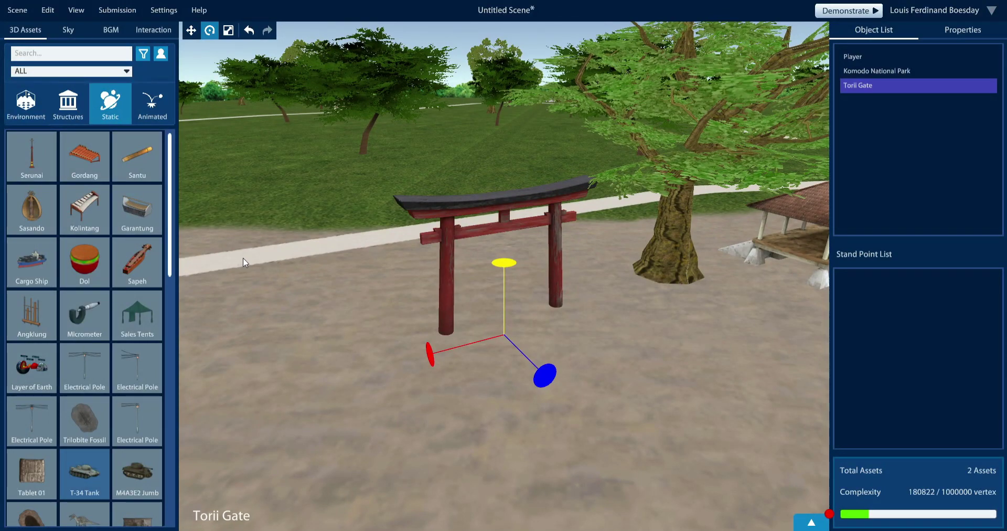
right_drag(266, 288, 654, 285)
scroll(124, 270, down, 4)
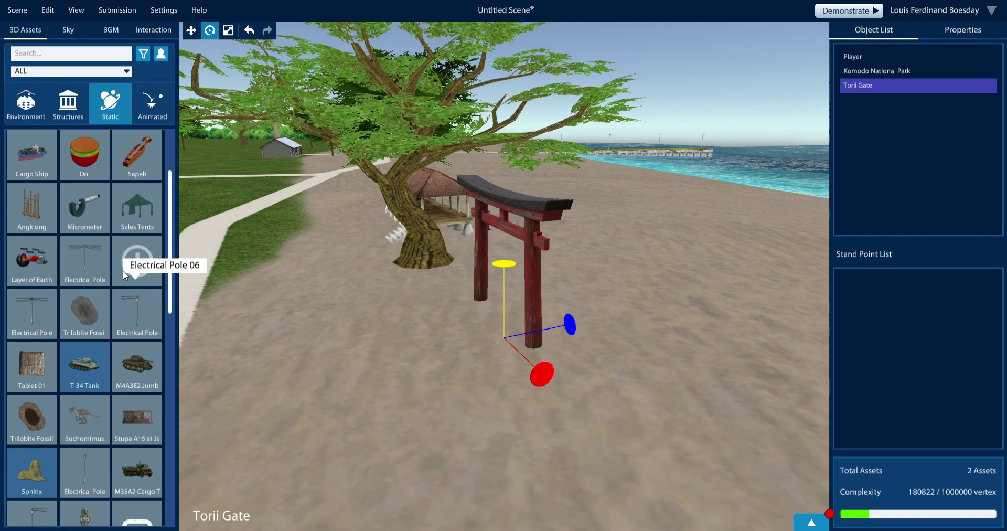
right_drag(311, 308, 219, 382)
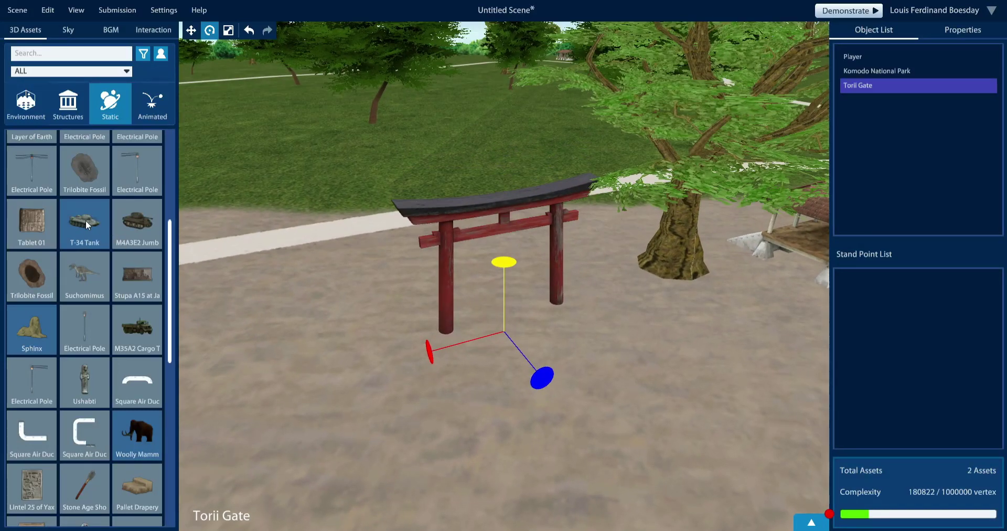
drag(84, 222, 191, 199)
drag(348, 205, 363, 269)
scroll(363, 264, up, 3)
right_drag(337, 280, 517, 287)
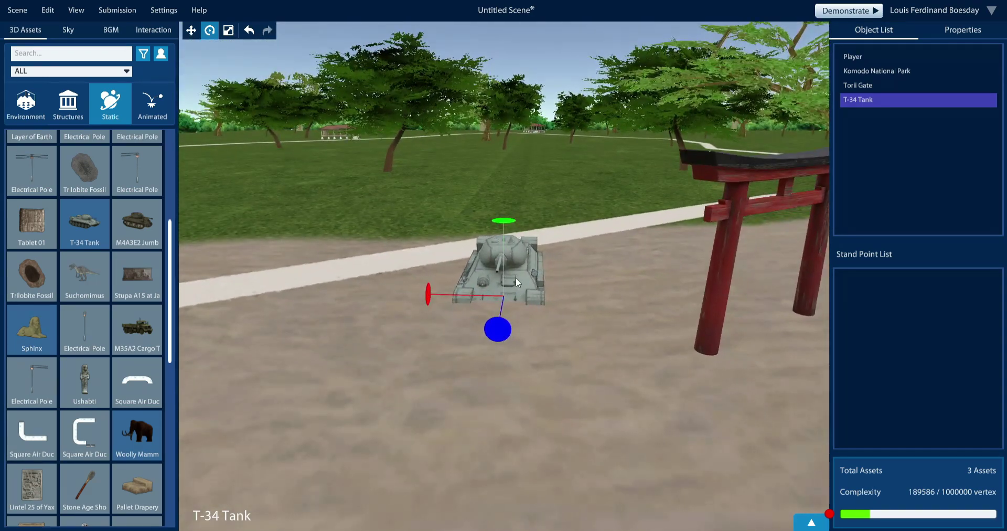
- Raise the T-34 Tank slightly so that its tracks rest on the ground
click(191, 30)
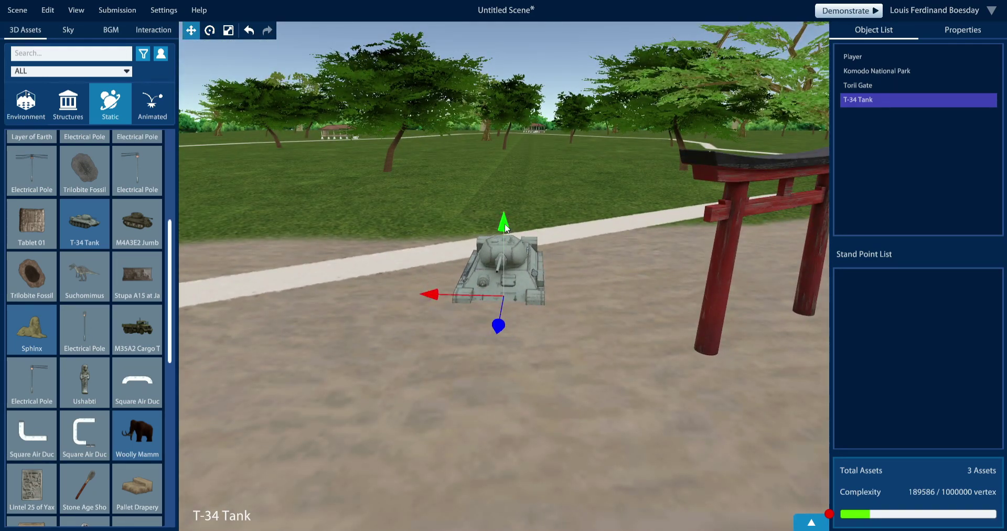
drag(505, 227, 506, 218)
right_drag(499, 249, 672, 310)
right_drag(540, 343, 630, 346)
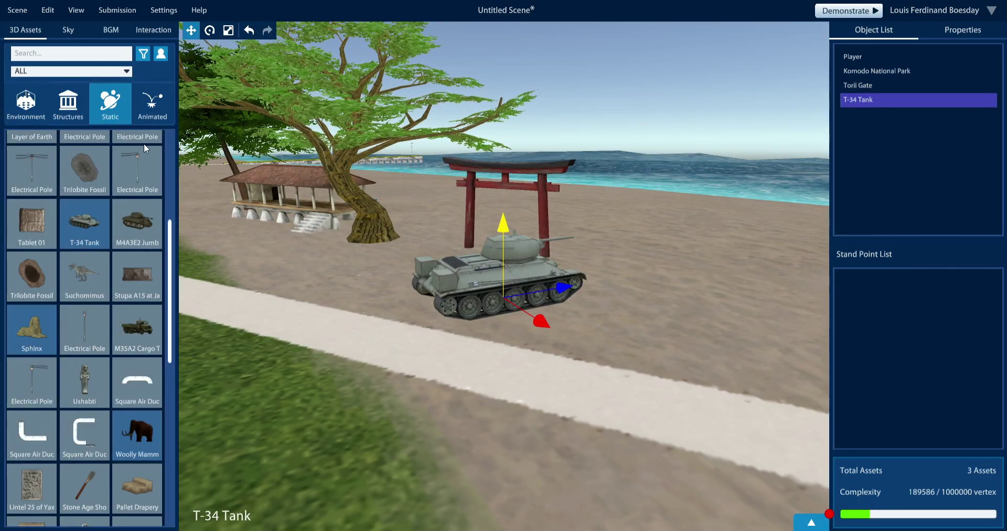
- Place the animated Physical Education Teacher - Squat on the sand between the Torii Gate and the tank
click(152, 102)
right_drag(360, 266, 276, 150)
right_drag(606, 170, 619, 152)
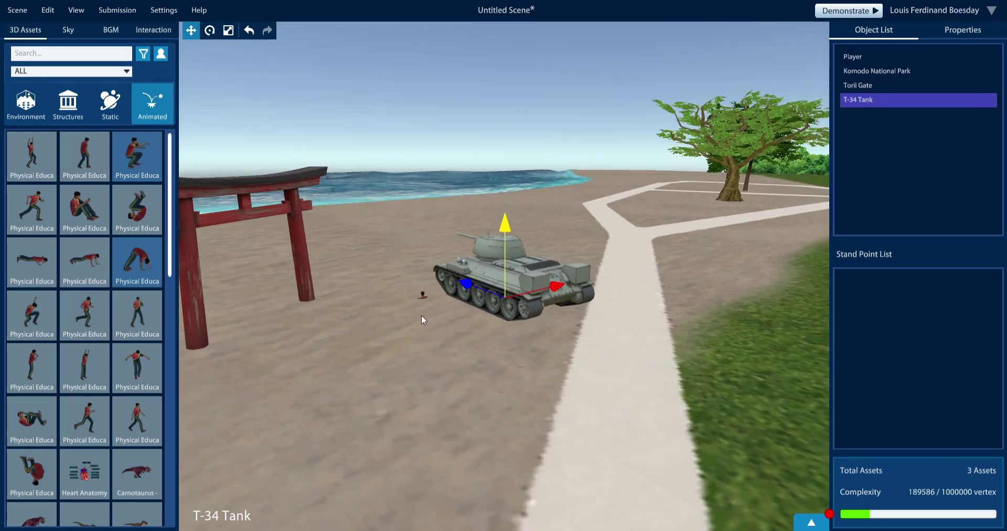
click(397, 255)
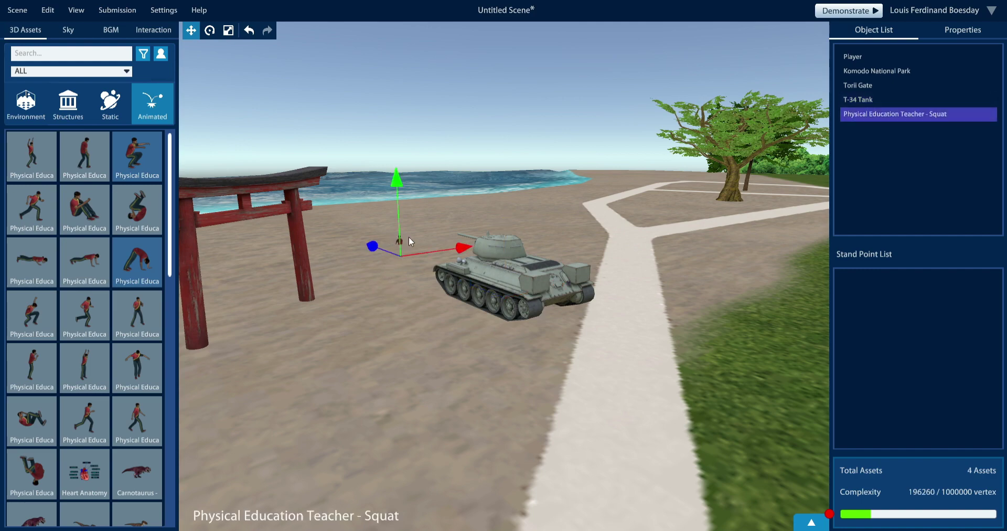
- Raise the squatting teacher so that his feet stand on the ground, and check his animation
double_click(879, 114)
right_drag(282, 278, 512, 206)
scroll(524, 287, down, 5)
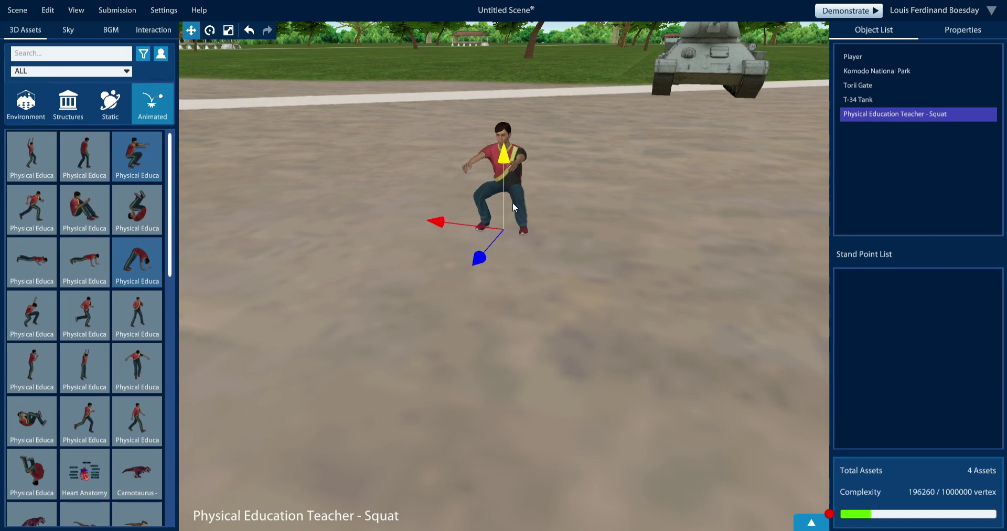
right_drag(534, 214, 669, 227)
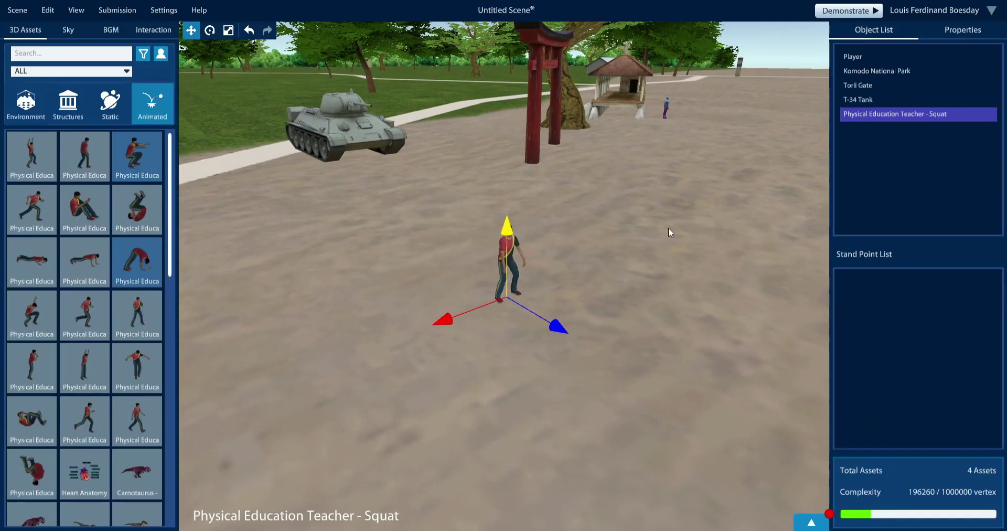
right_drag(637, 206, 603, 146)
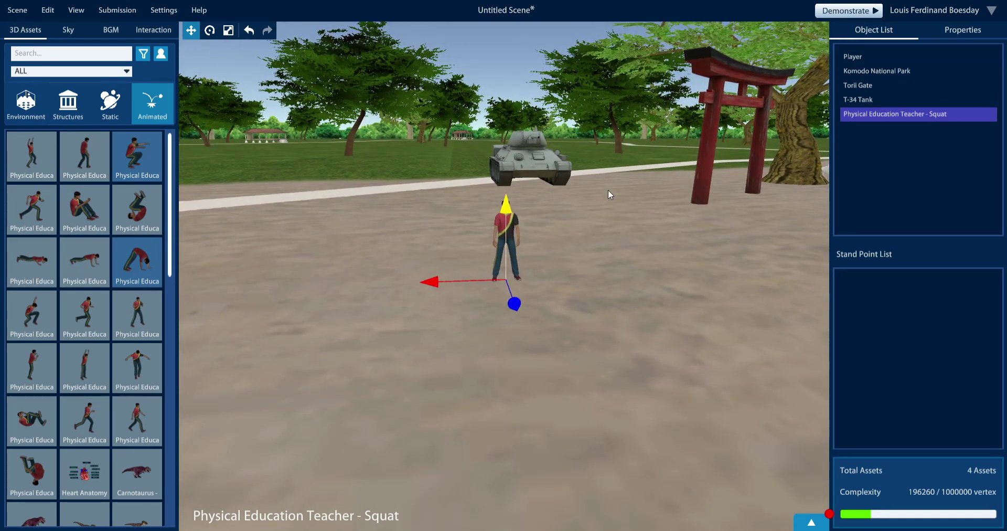
scroll(45, 265, down, 10)
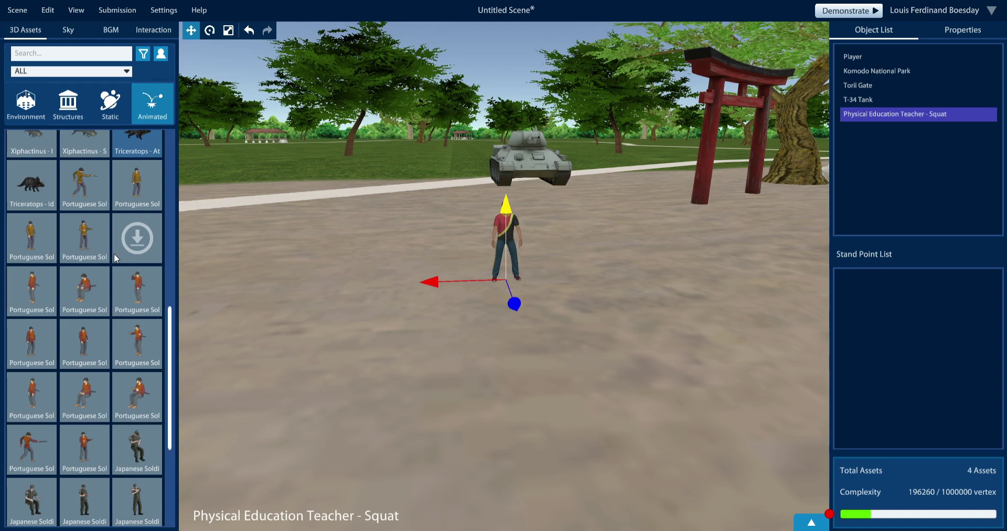
right_drag(252, 214, 307, 213)
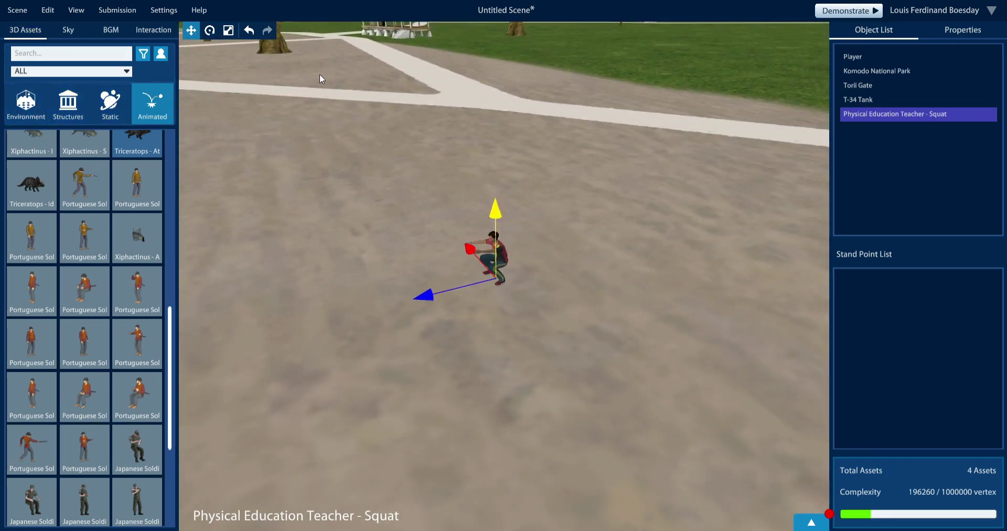
right_drag(514, 146, 261, 126)
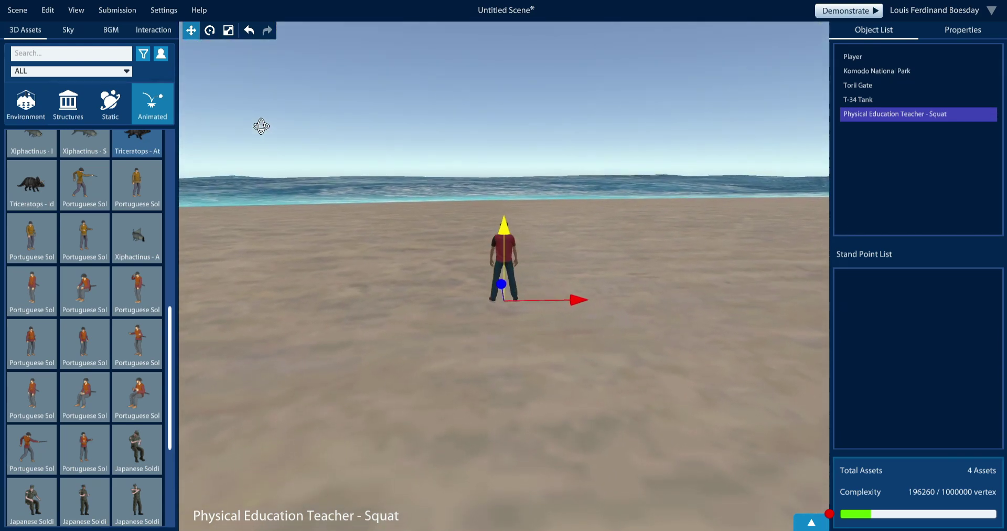
- Set the scene's skybox to Autumn Crossing and check the new surroundings
click(61, 33)
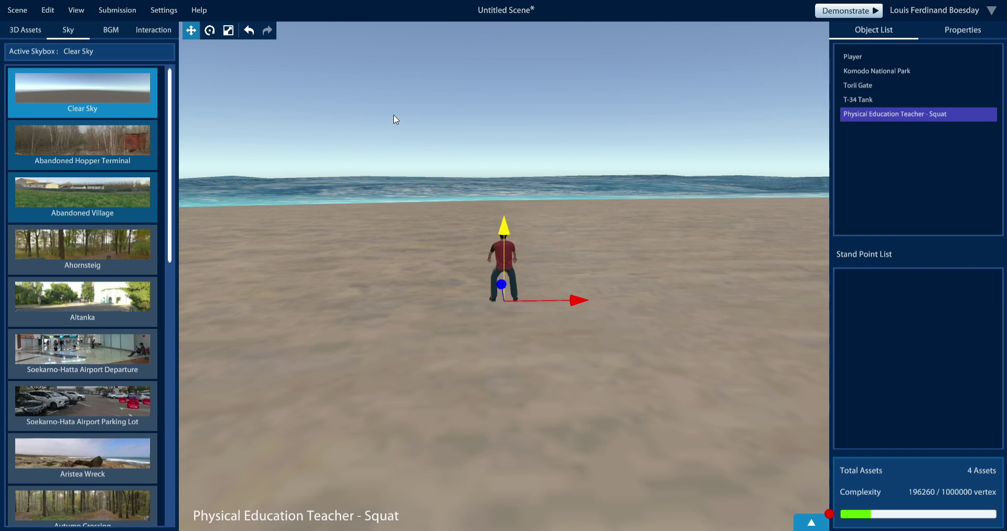
right_drag(404, 143, 361, 94)
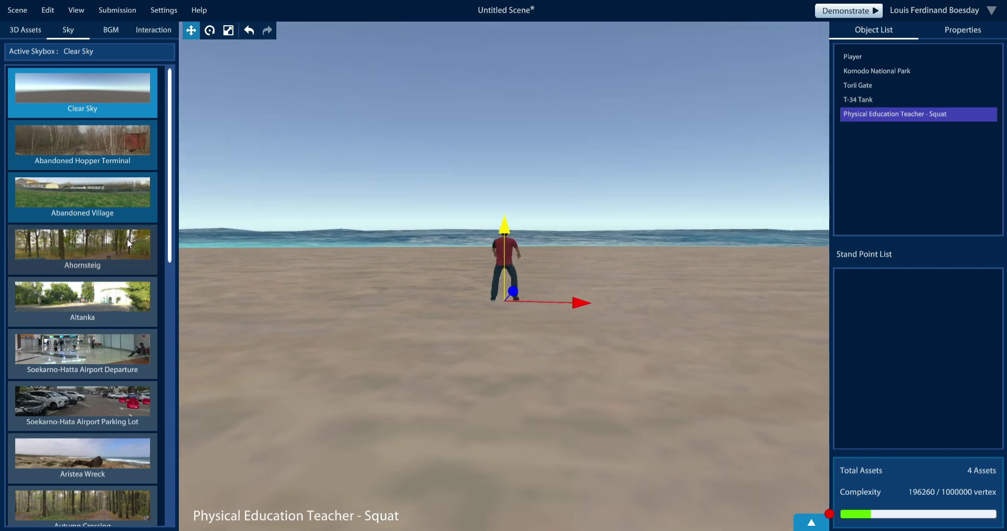
scroll(127, 238, down, 3)
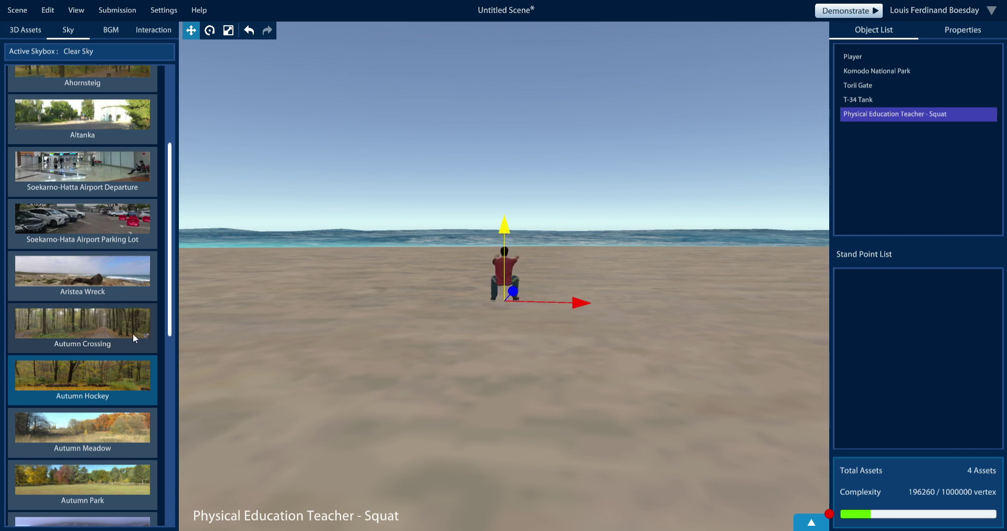
click(117, 319)
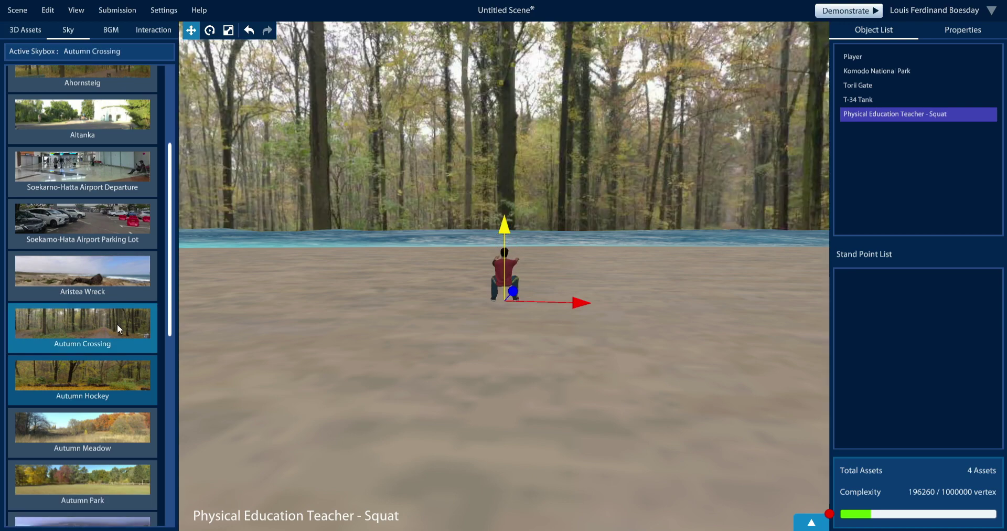
middle_drag(401, 214, 326, 133)
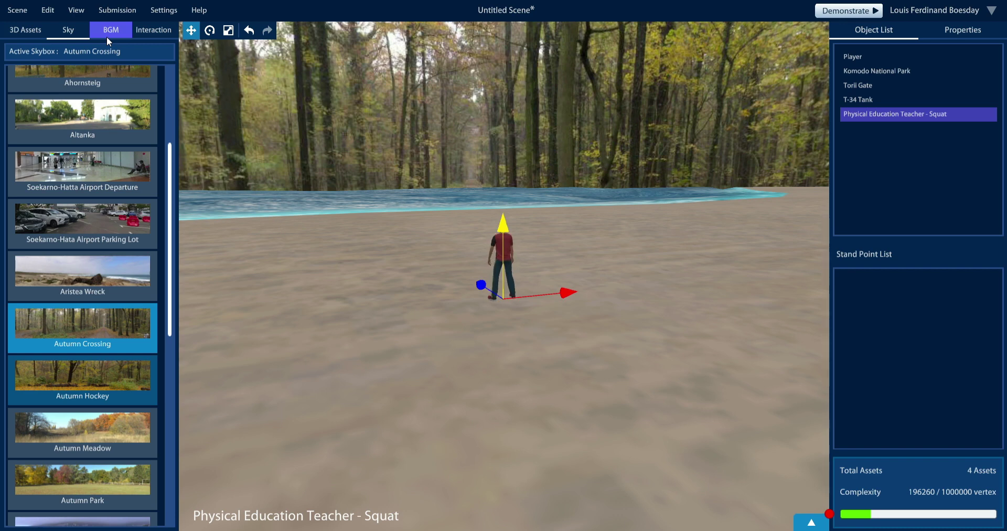
- Browse the list of available background music tracks for the scene
click(107, 37)
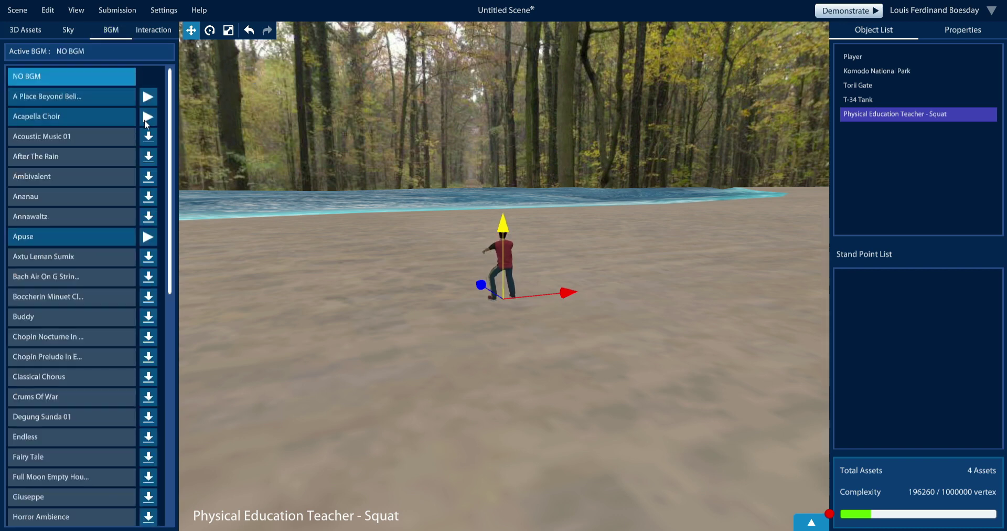
scroll(118, 164, down, 5)
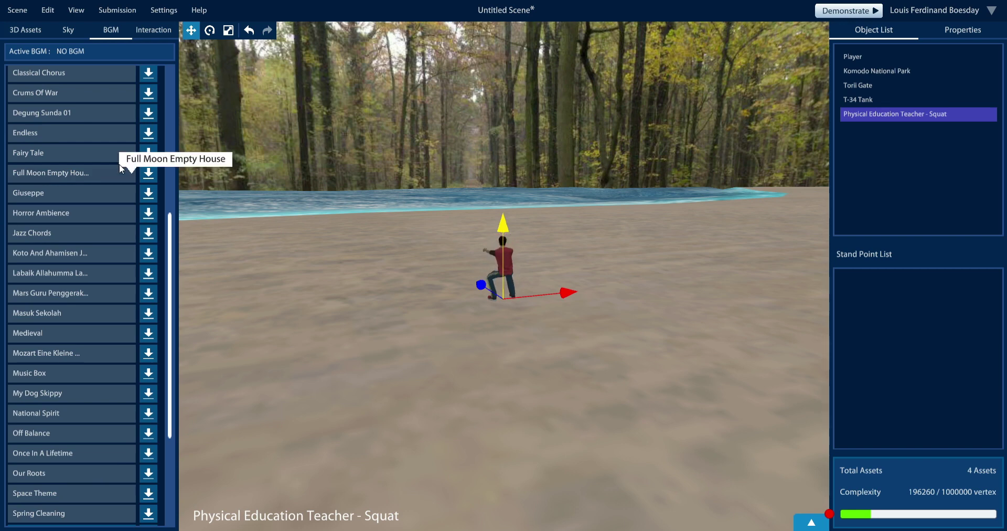
right_drag(342, 225, 614, 241)
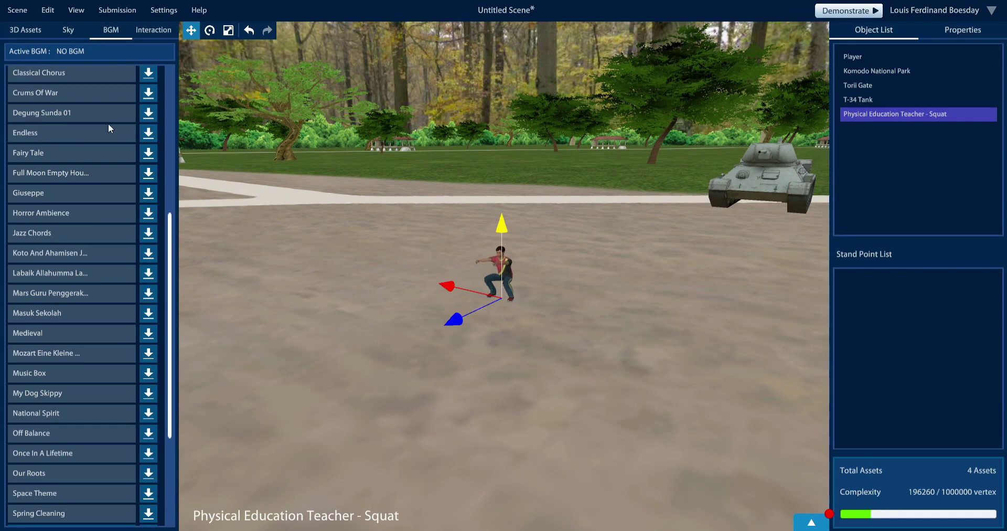
scroll(62, 206, down, 3)
scroll(92, 412, up, 10)
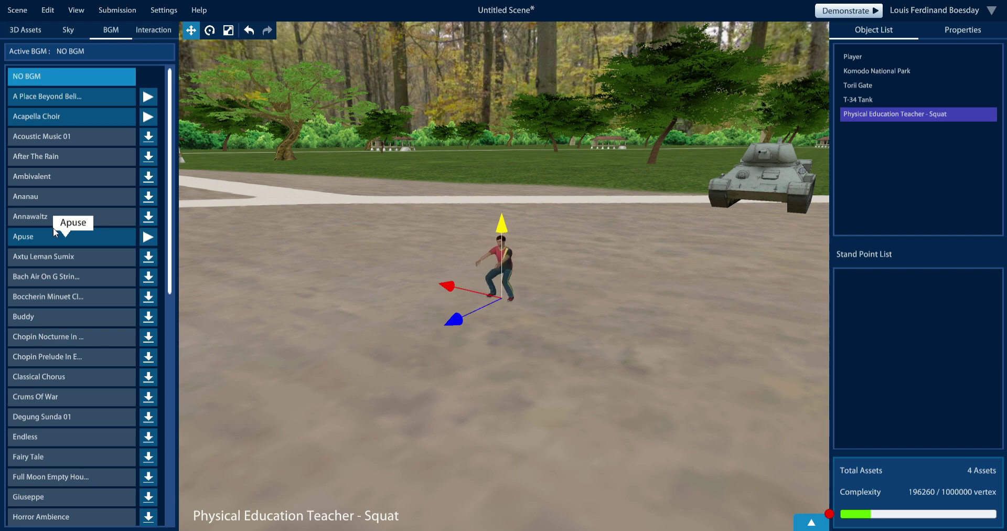
middle_drag(462, 201, 288, 200)
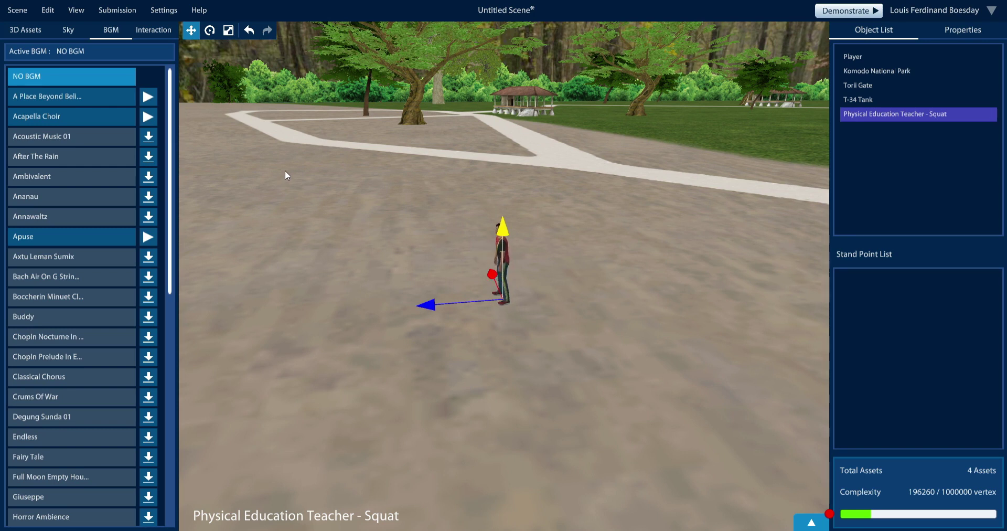
- Place a Youtube Video interaction by the squatting teacher on the sand and dismiss its link compatibility notice
click(164, 33)
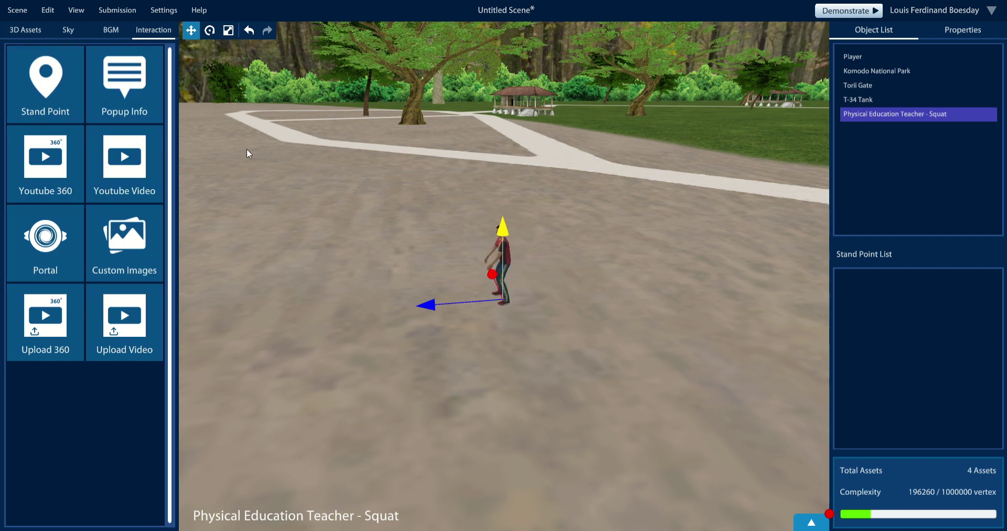
middle_drag(457, 174, 281, 191)
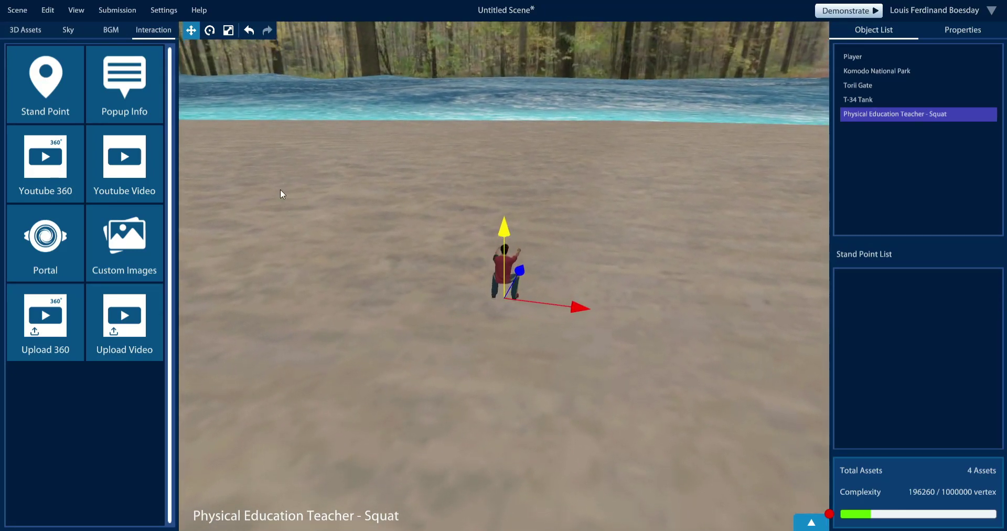
mouse_move(128, 167)
mouse_down()
mouse_move(157, 153)
mouse_move(380, 146)
mouse_move(470, 214)
mouse_move(522, 216)
mouse_up()
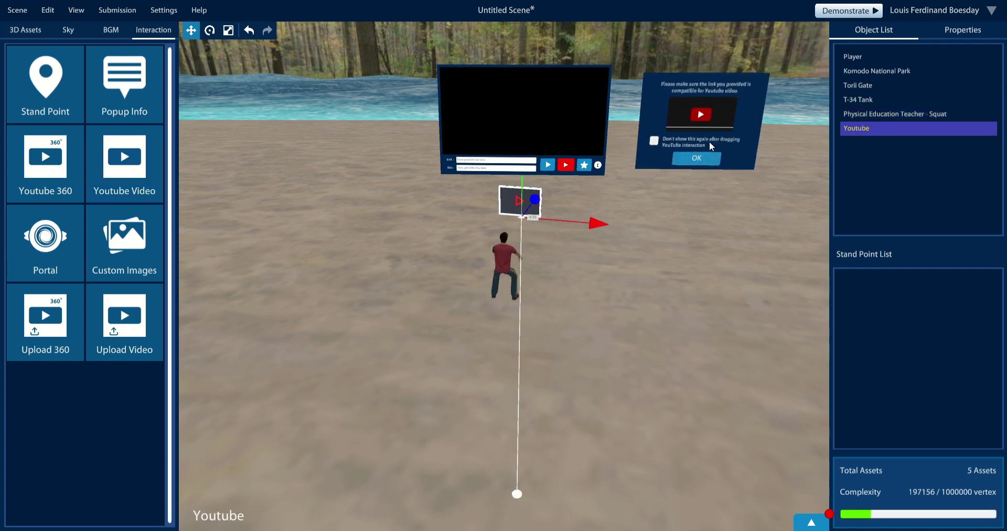
click(702, 158)
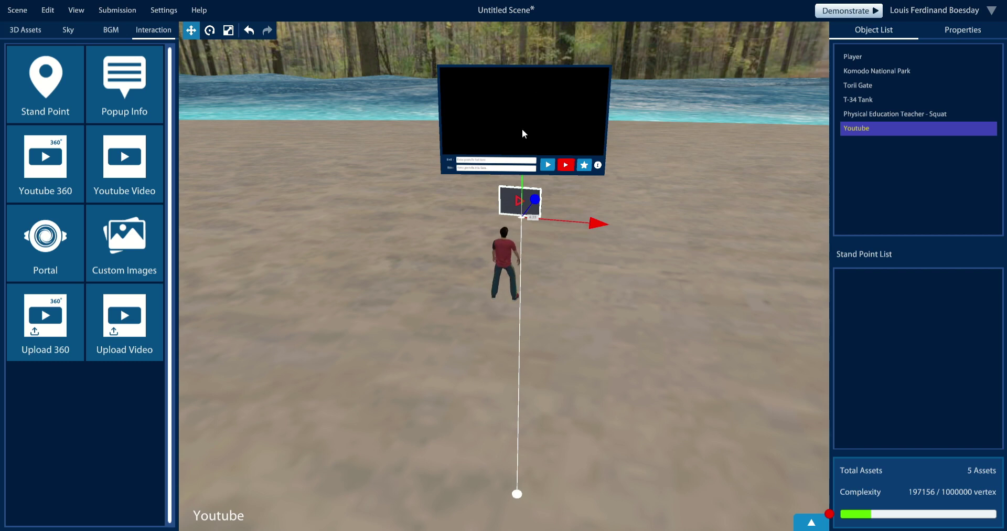
- Examine the Youtube video's panel up close, including its link and title fields
click(491, 179)
scroll(527, 200, up, 3)
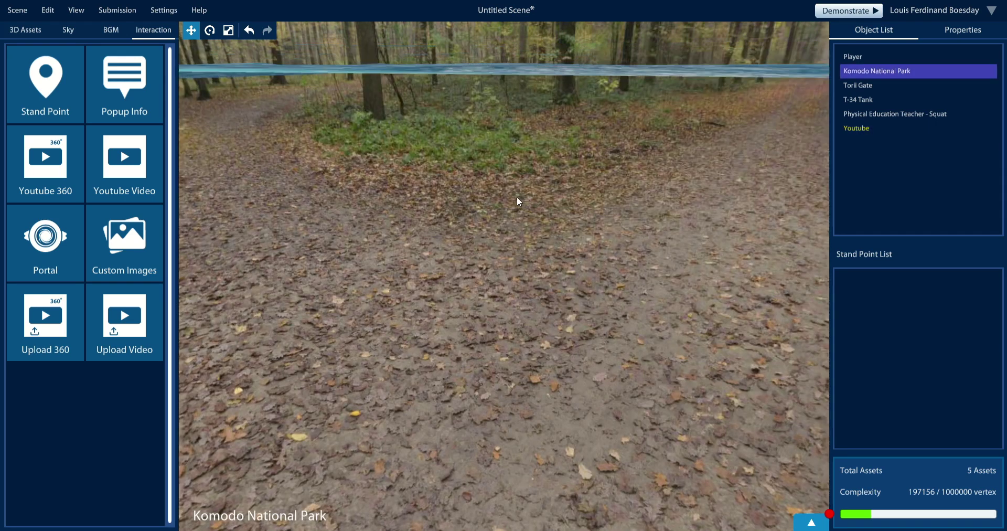
scroll(517, 196, down, 3)
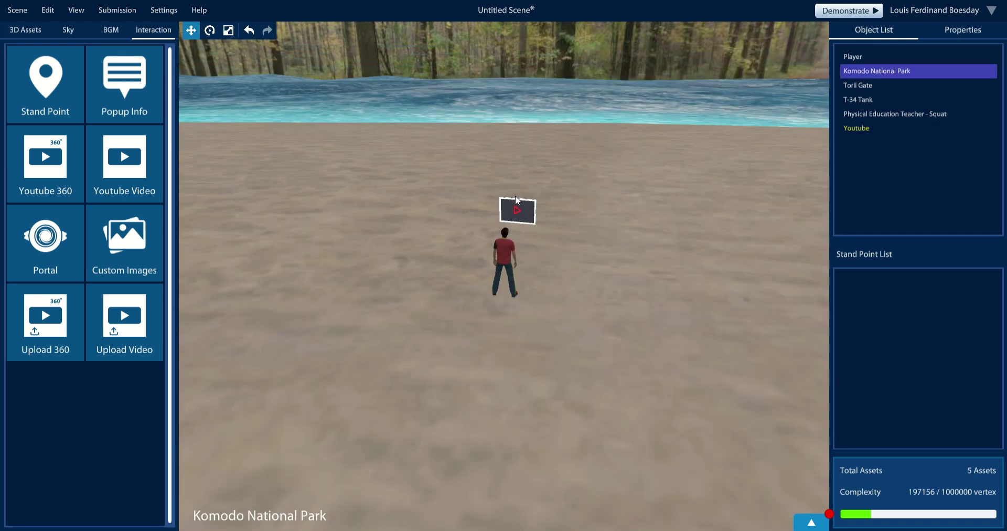
click(515, 205)
scroll(483, 193, up, 2)
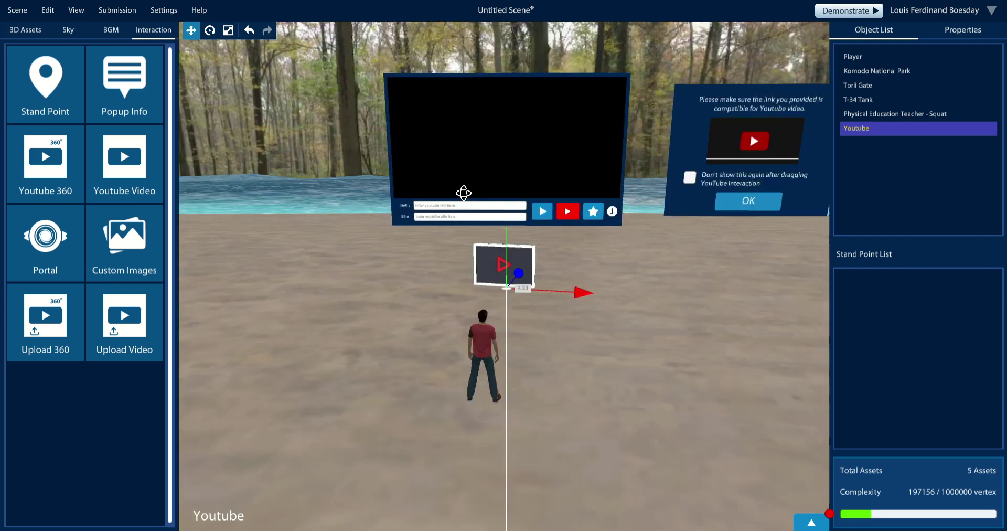
scroll(479, 261, up, 1)
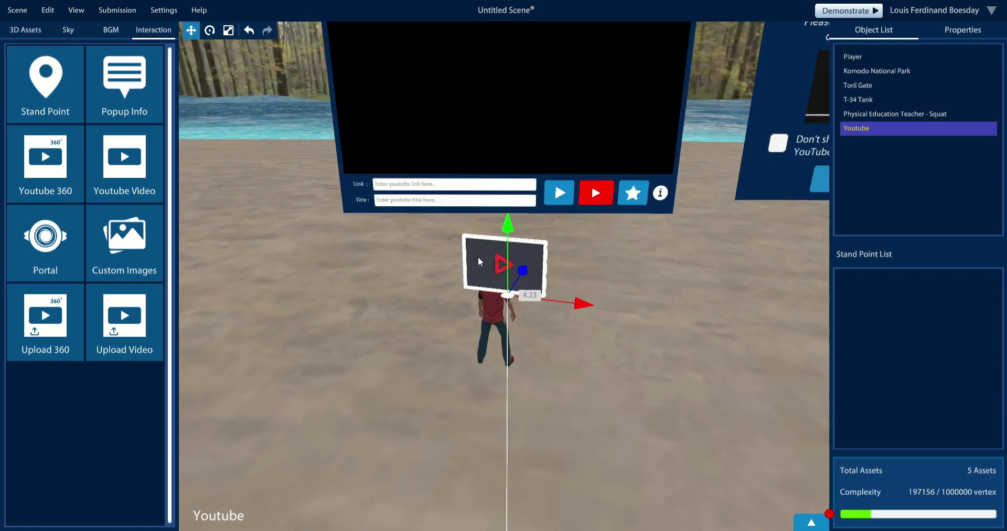
scroll(479, 262, up, 1)
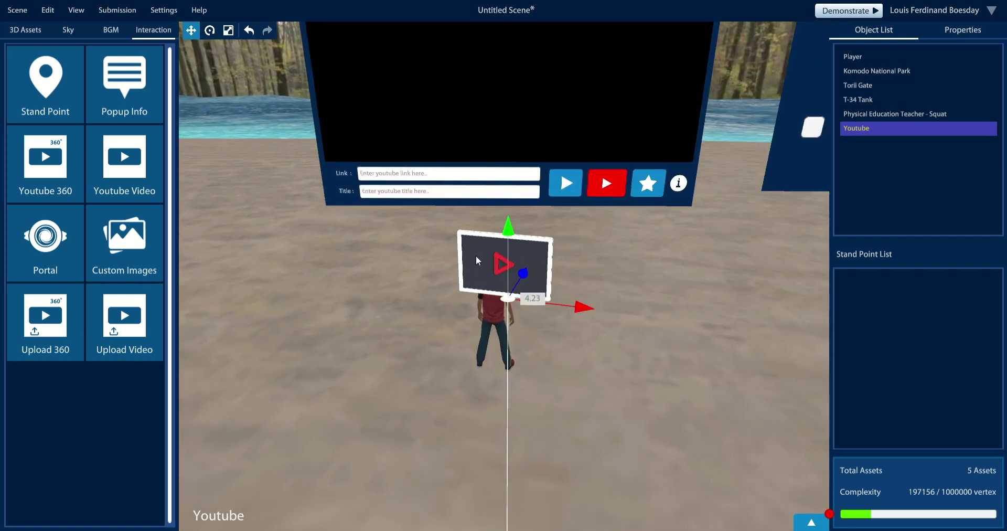
right_drag(422, 244, 428, 261)
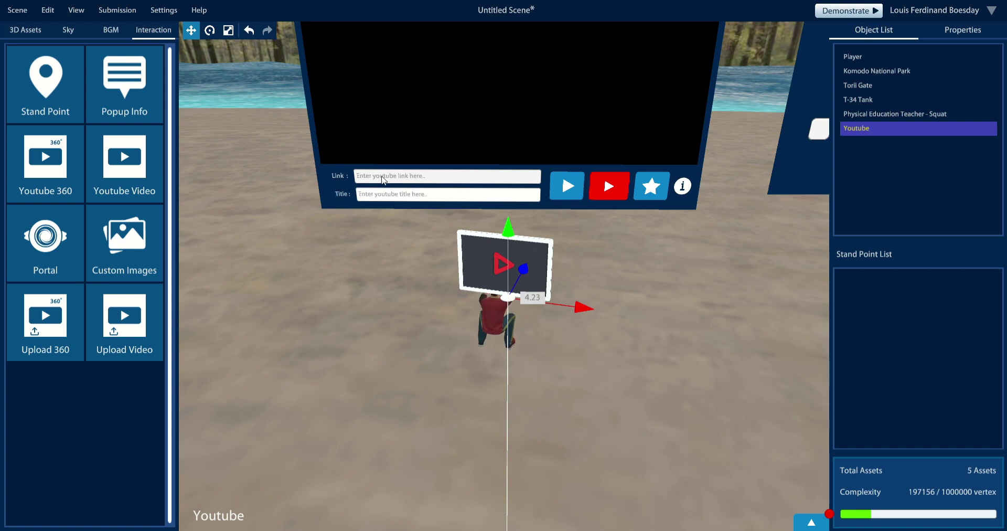
click(383, 194)
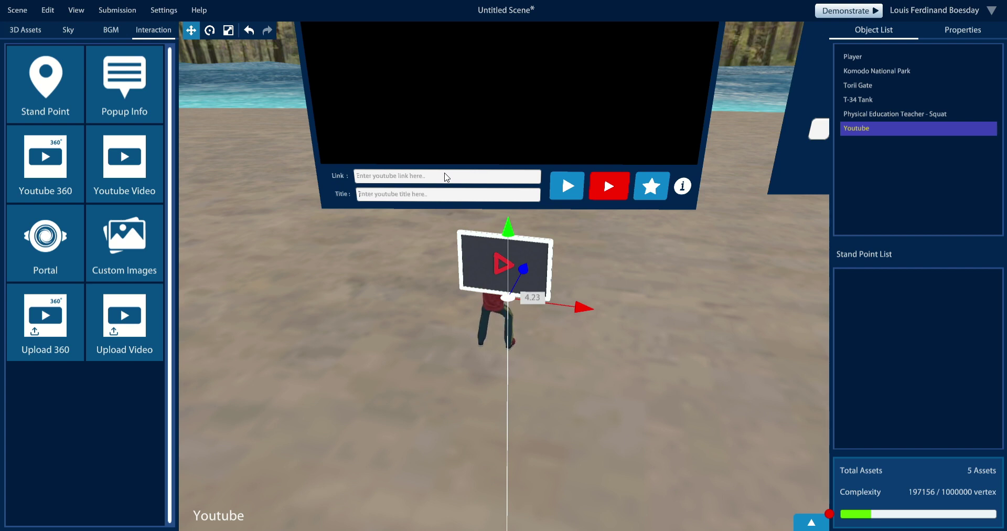
scroll(581, 230, down, 3)
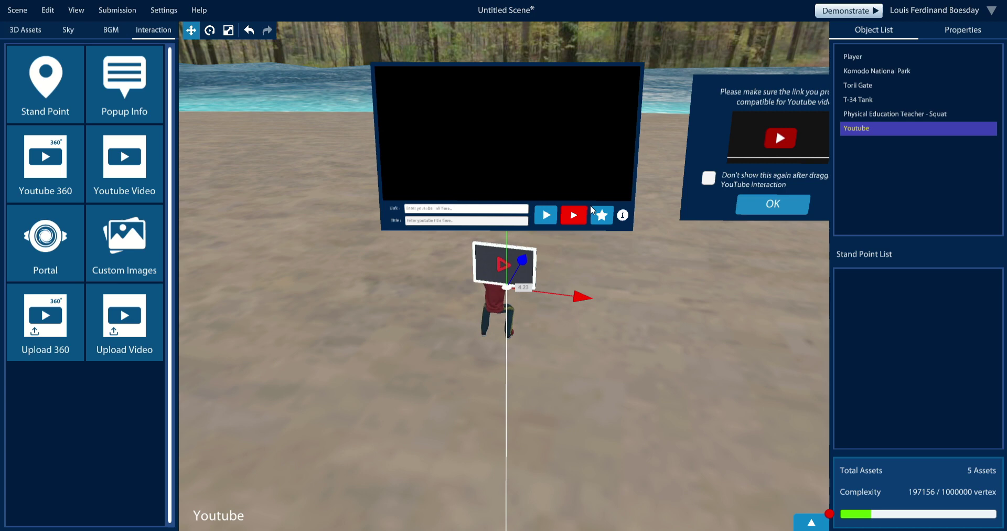
- Shift the Youtube video board sideways so it clears the squatting teacher, and rotate it to face the view
click(546, 301)
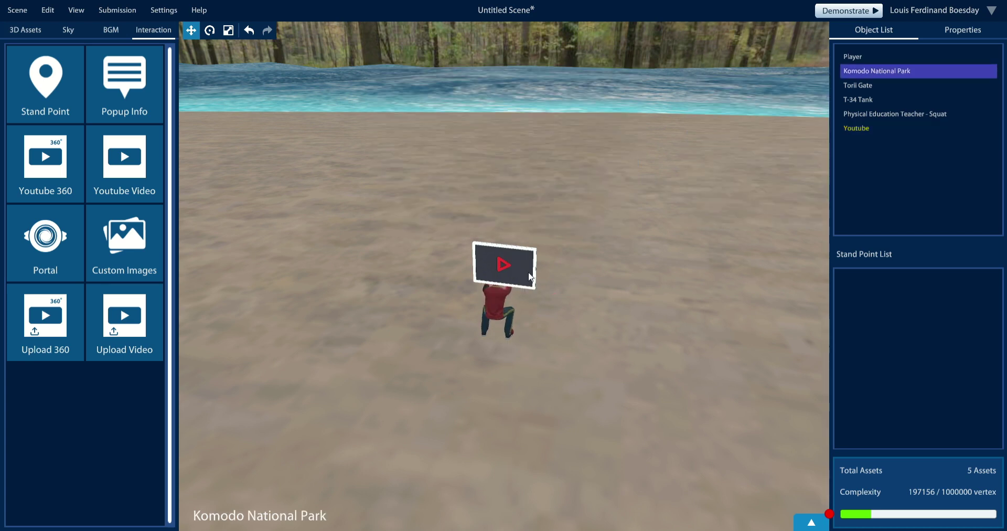
click(530, 277)
middle_drag(562, 379, 373, 361)
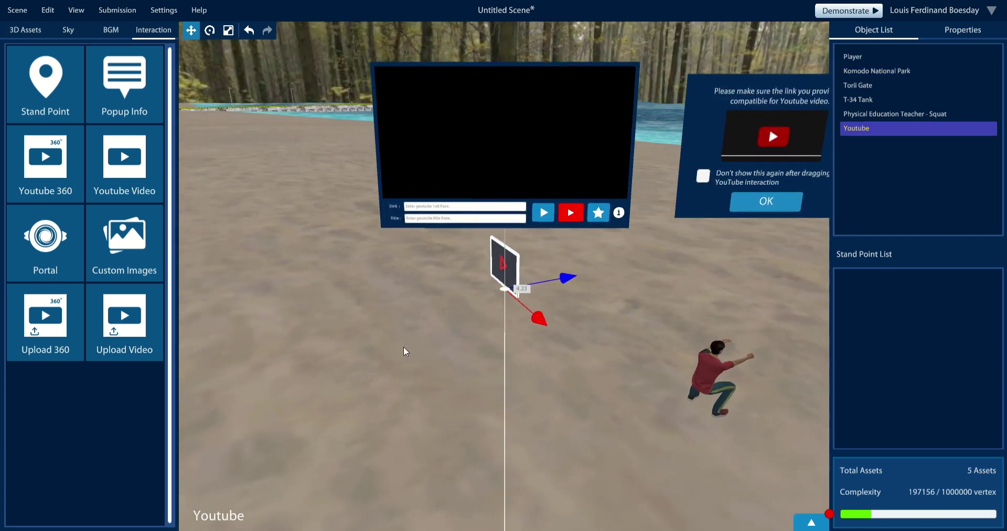
drag(568, 277, 526, 328)
middle_drag(479, 254, 361, 174)
key(e)
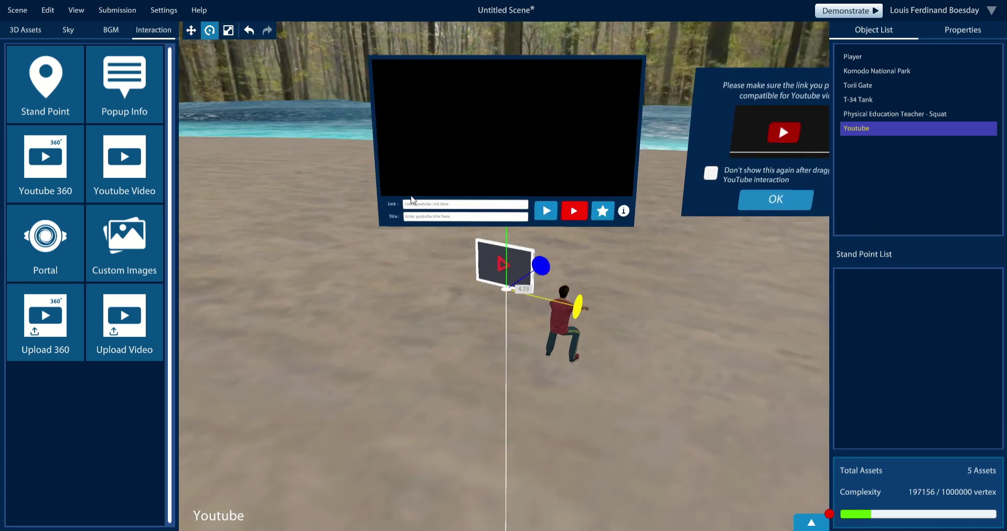
drag(544, 268, 440, 253)
click(357, 235)
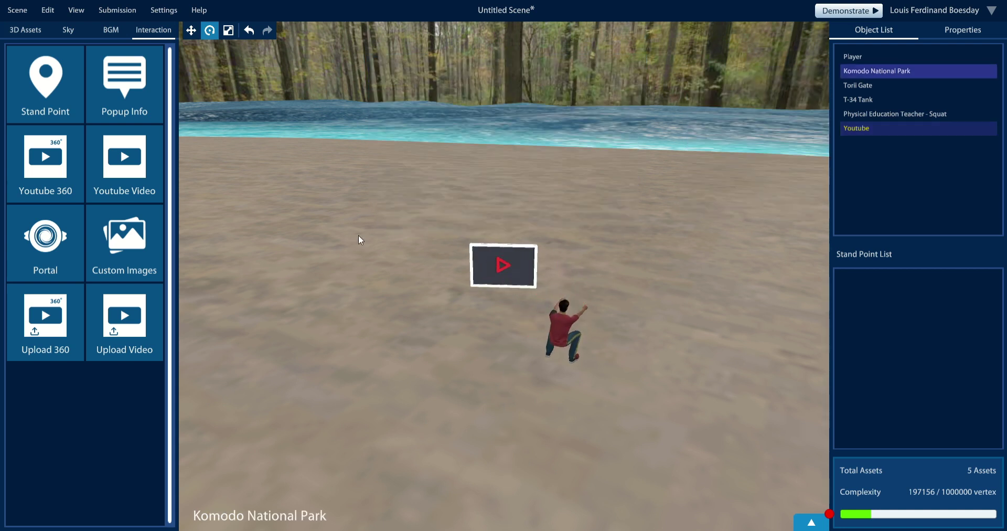
click(191, 31)
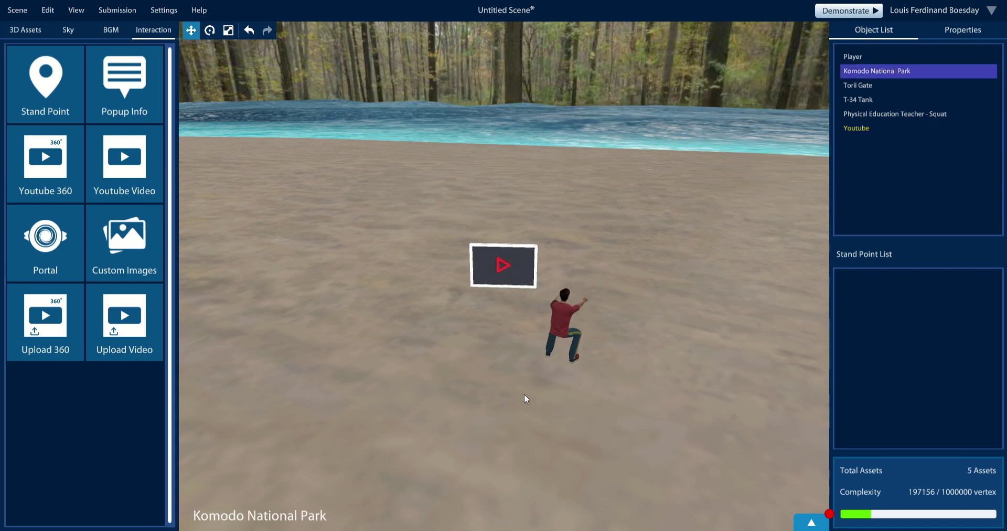
click(498, 267)
click(521, 298)
click(501, 267)
right_drag(501, 270, 374, 266)
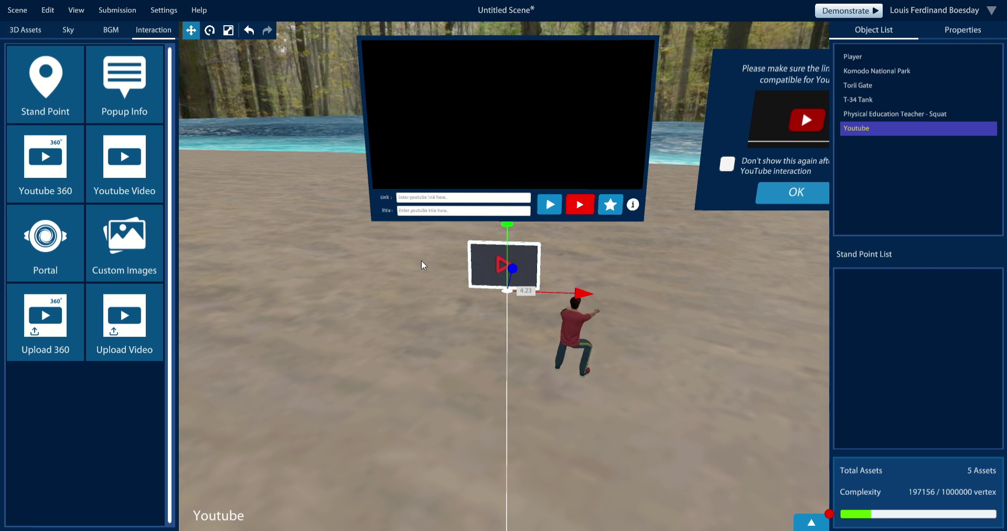
click(377, 274)
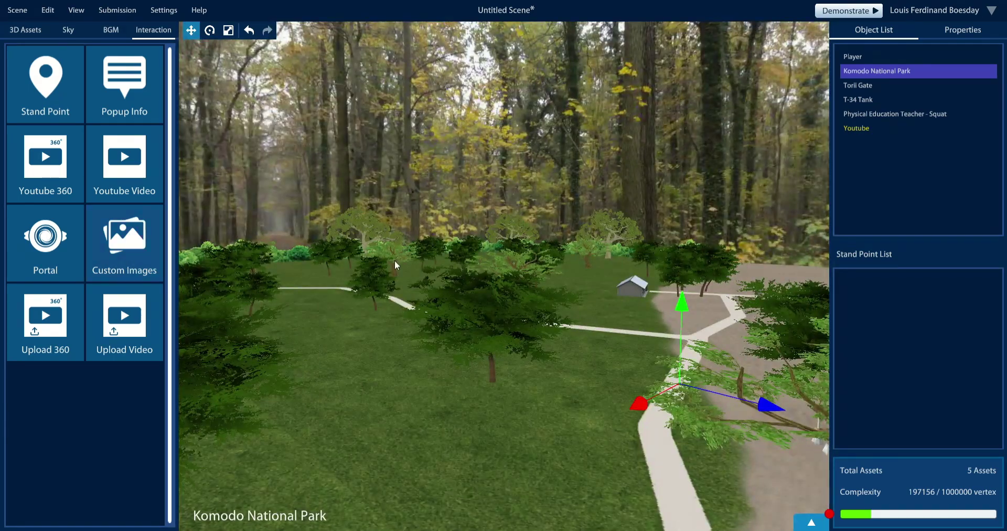
- Locate the Player in the scene and place a Custom Images interaction on the sand in front of it
drag(597, 350, 274, 275)
drag(530, 213, 771, 86)
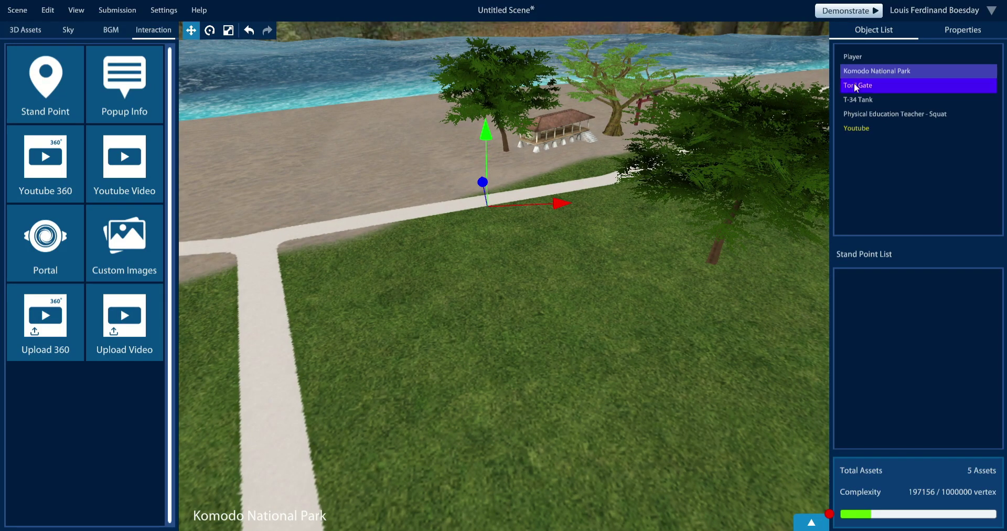
click(855, 56)
drag(625, 122, 517, 159)
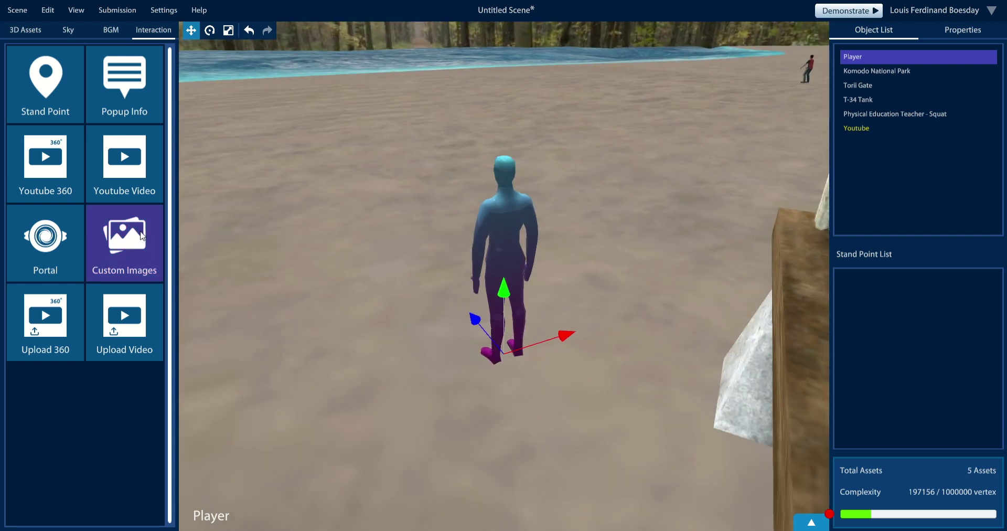
drag(137, 244, 419, 107)
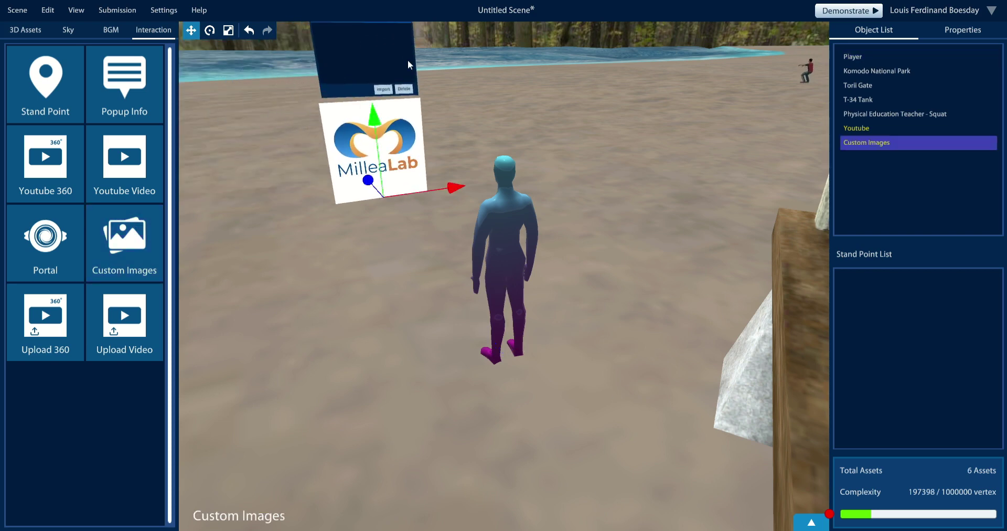
- Examine the image import dialog of the Custom Images board and close it without importing a file
click(460, 138)
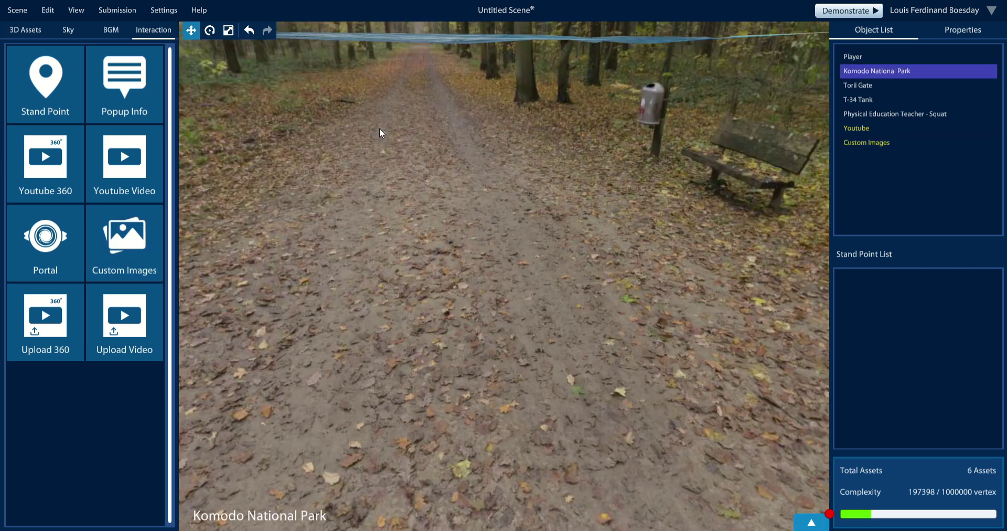
click(379, 132)
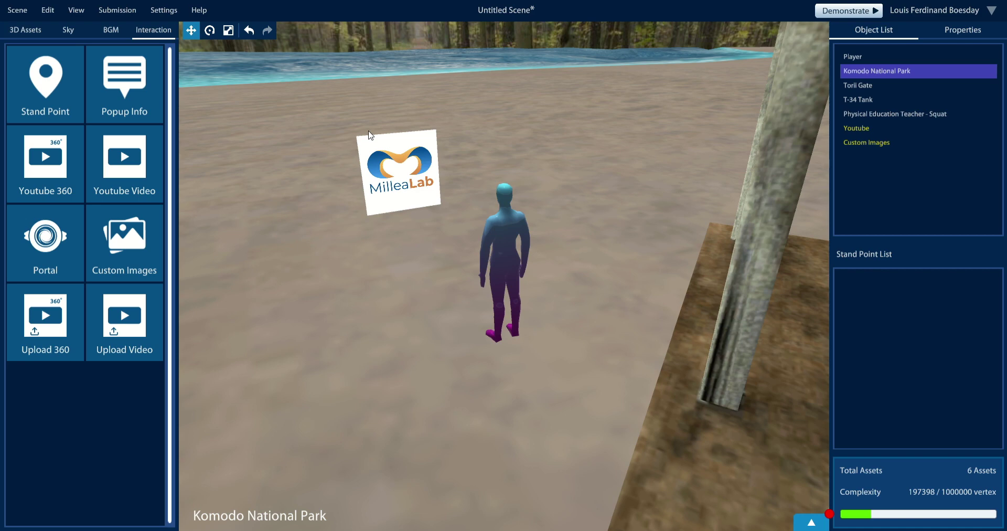
click(404, 138)
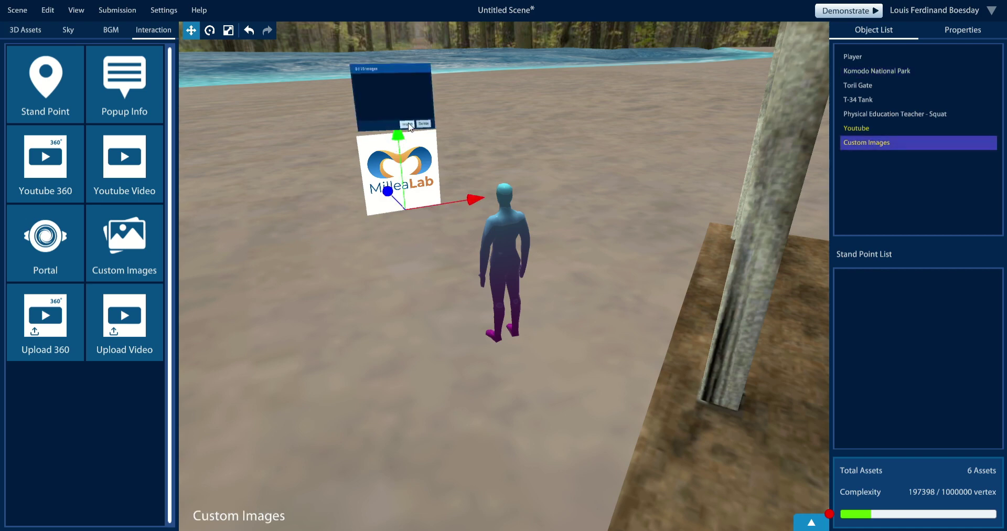
scroll(444, 151, up, 2)
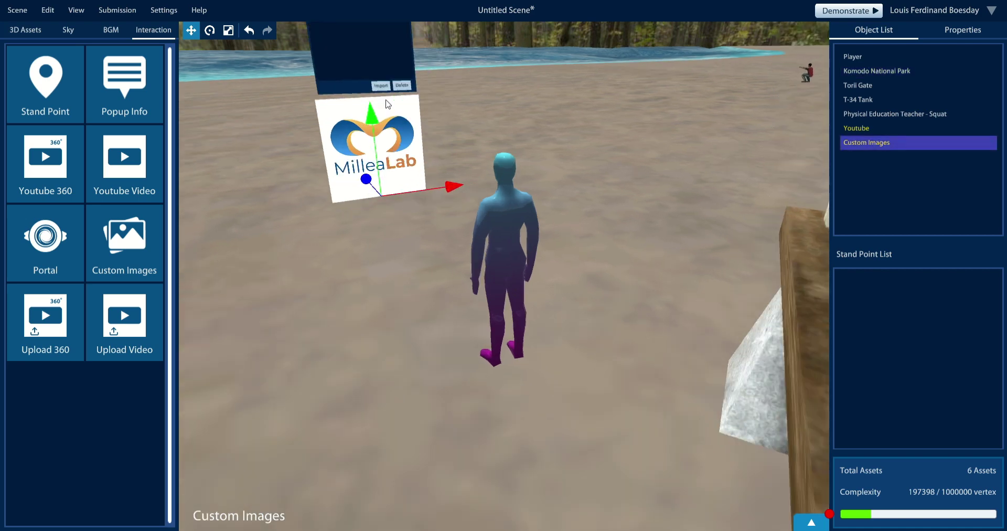
click(380, 87)
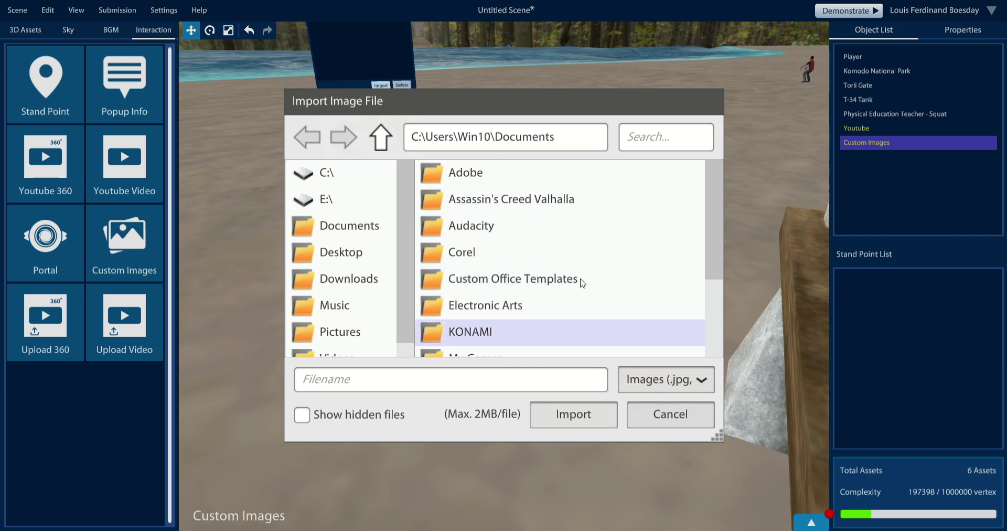
click(651, 420)
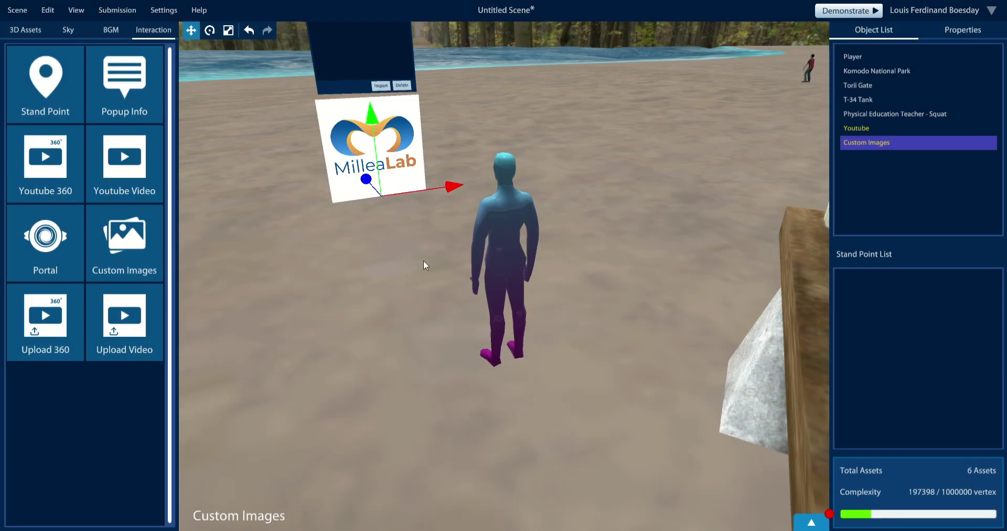
- Place two Stand Points on the open sand beside the Custom Images board and lower the second one to the first one's level
right_drag(395, 219, 202, 254)
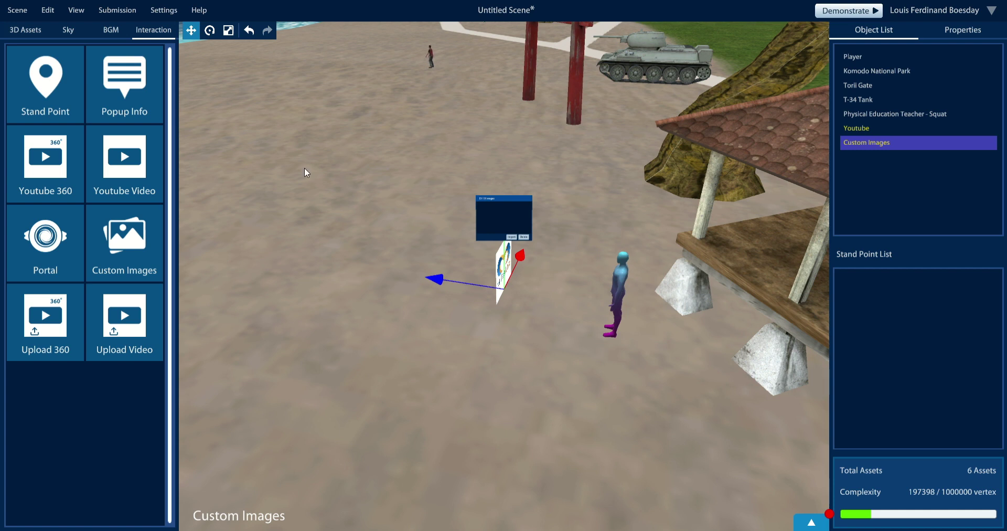
mouse_move(34, 97)
mouse_down()
mouse_move(322, 163)
mouse_move(341, 295)
mouse_move(308, 349)
mouse_up()
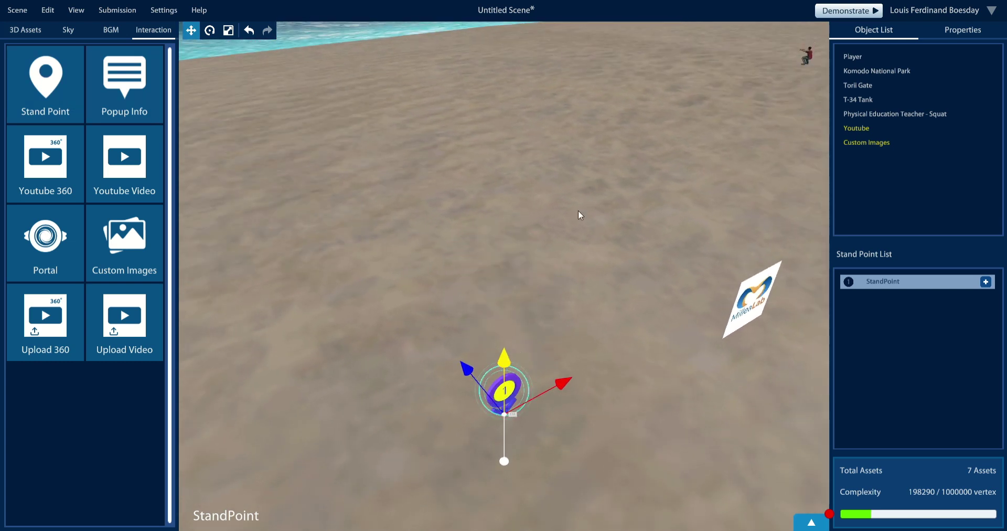
click(695, 252)
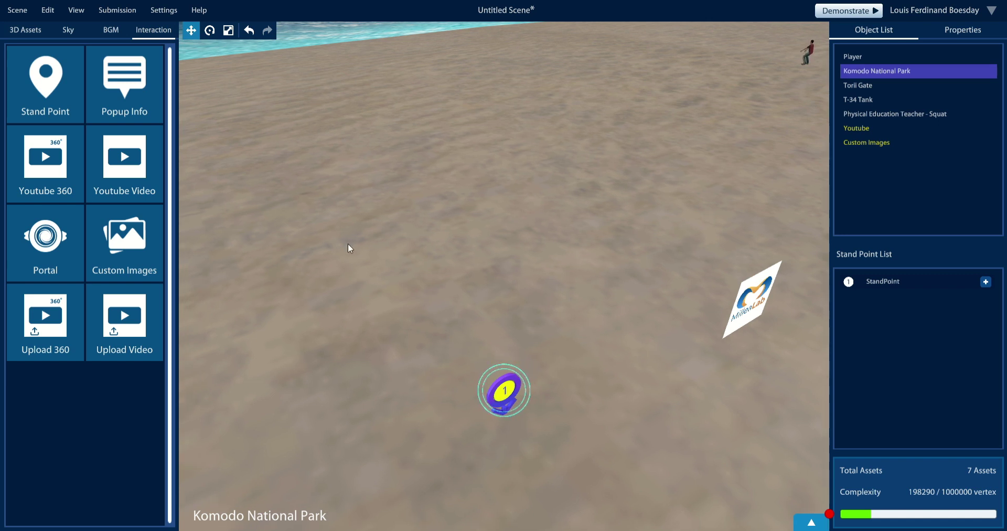
drag(81, 120, 634, 187)
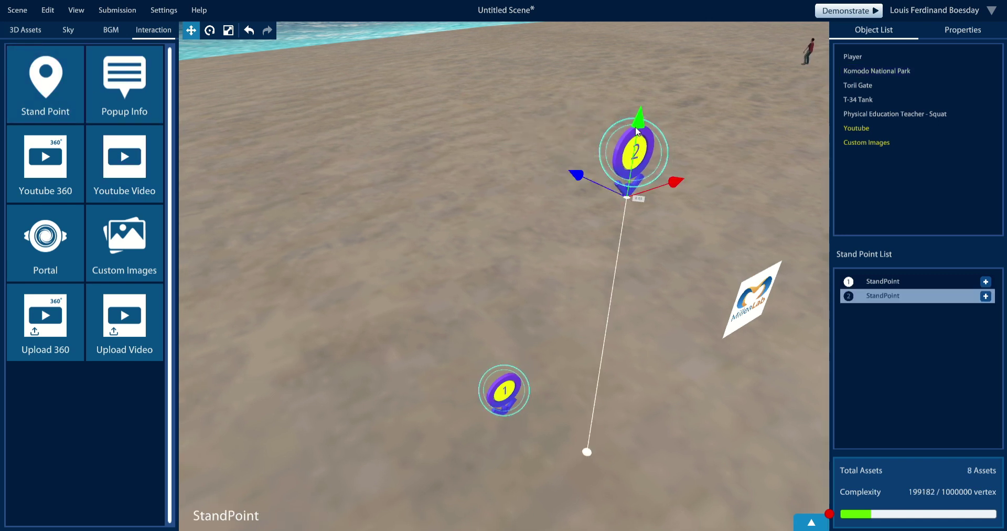
drag(651, 237, 652, 307)
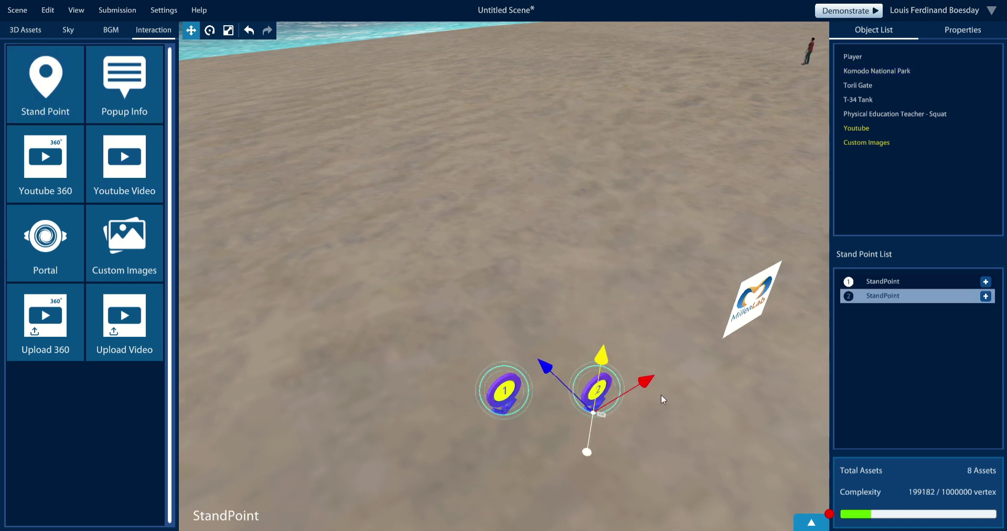
- Locate the Player and place a Portal on the sand behind the Custom Images board
right_drag(668, 402, 634, 305)
right_drag(757, 187, 768, 231)
click(856, 55)
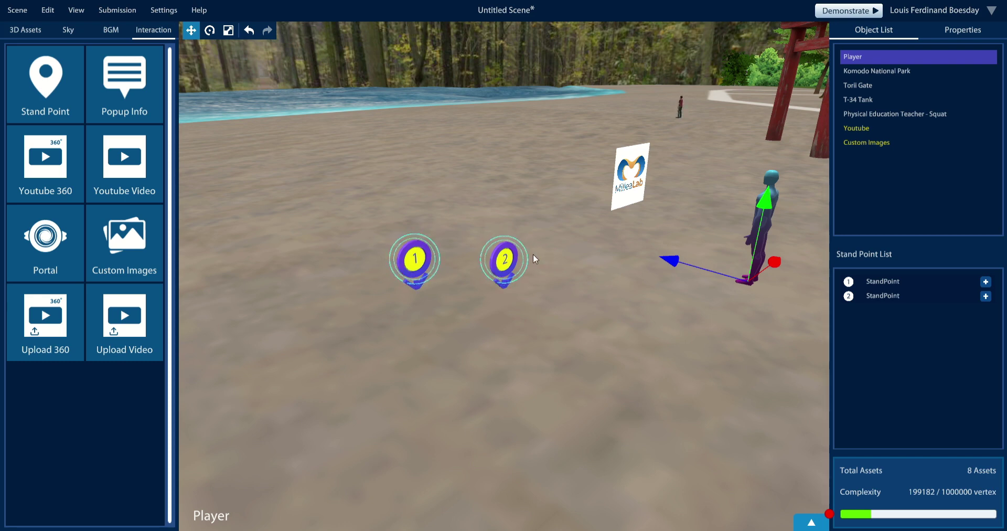
middle_drag(301, 226, 261, 253)
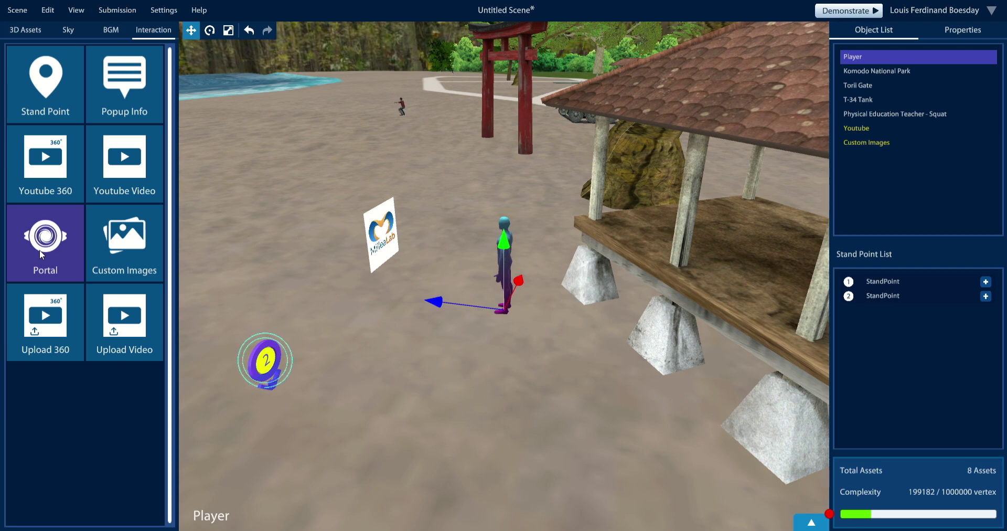
drag(40, 250, 311, 224)
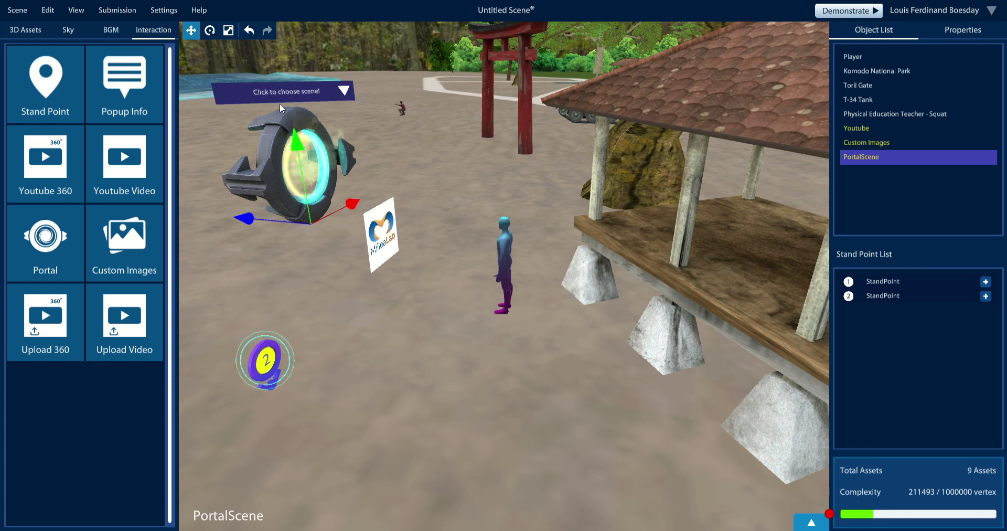
- Preview Zaman Purba as the portal's target scene and close the portal dialog without selecting it
click(343, 91)
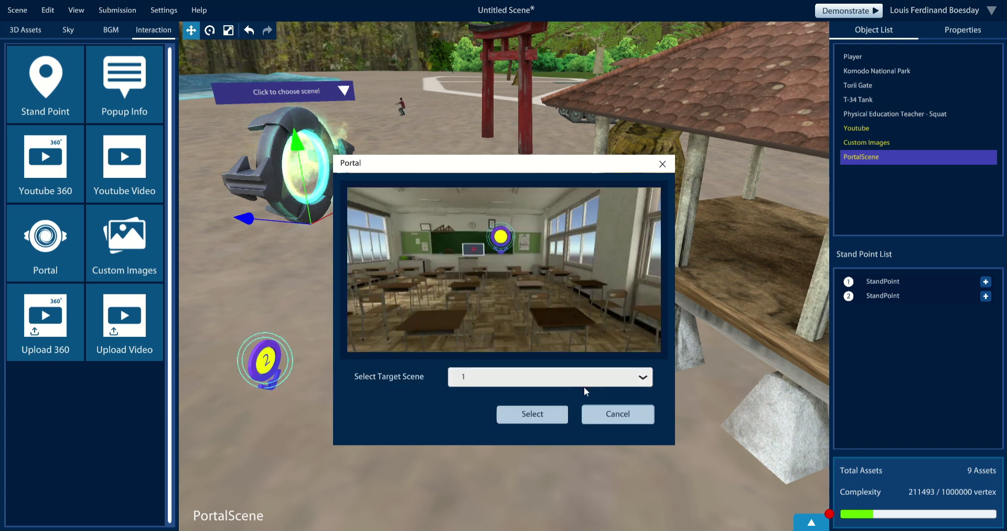
click(610, 377)
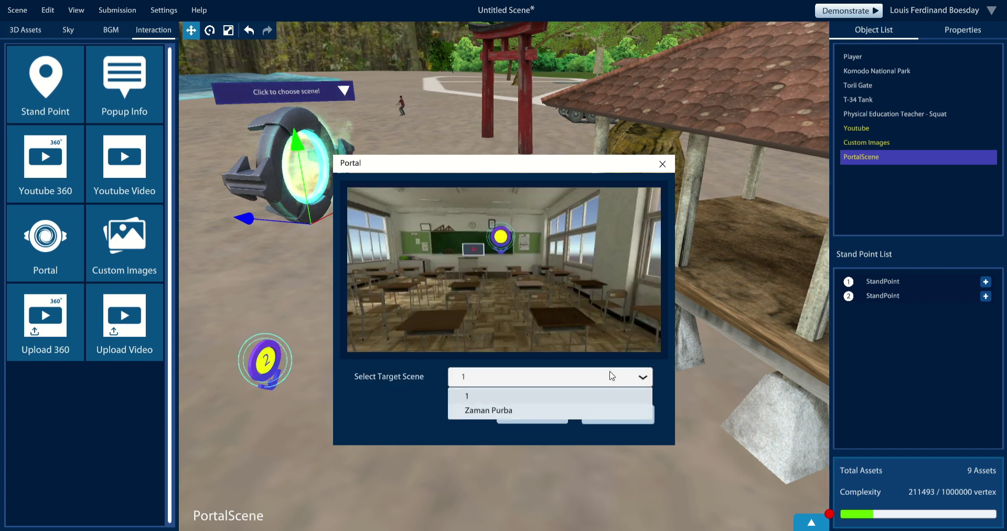
click(527, 410)
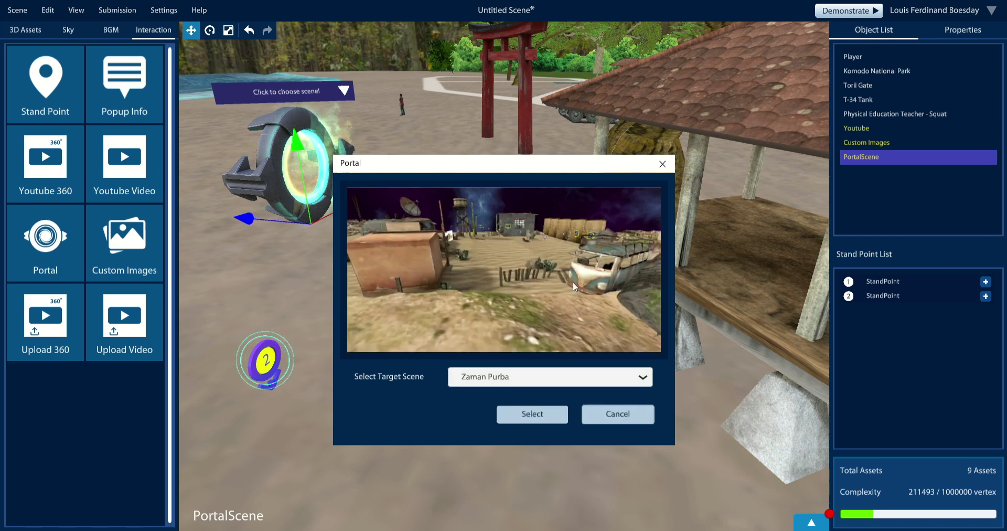
click(650, 413)
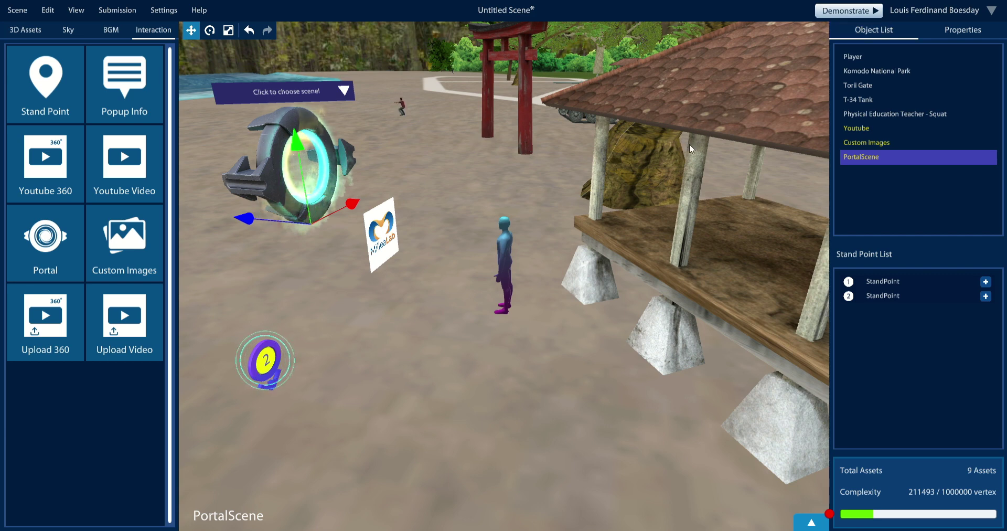
- Run the scene demonstration, visit Stand Points 1 and 2, look around the surroundings, and stop the demonstration
click(866, 11)
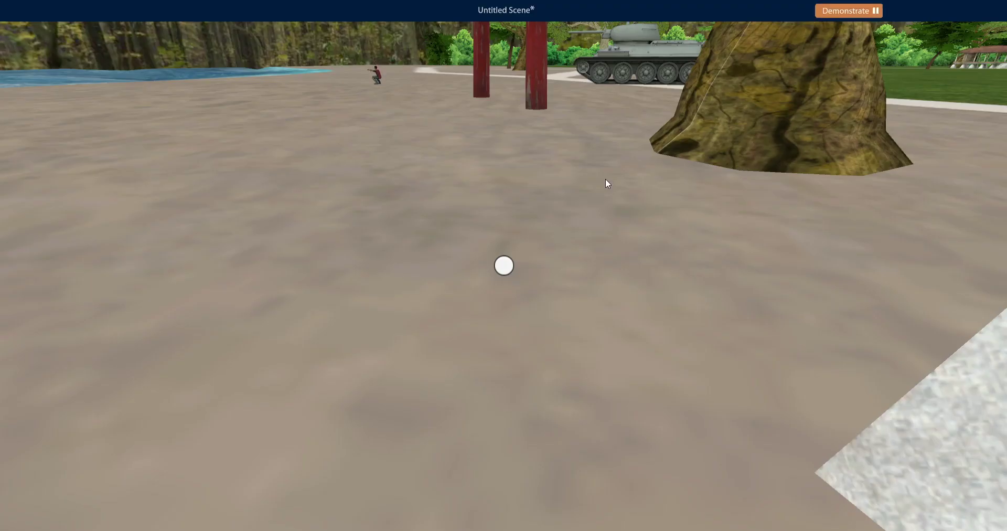
mouse_move(605, 178)
right_down()
mouse_move(531, 131)
mouse_move(351, 133)
right_up()
mouse_move(629, 202)
right_down()
mouse_move(341, 186)
mouse_move(354, 163)
mouse_move(79, 168)
right_up()
right_drag(682, 181, 356, 179)
mouse_move(633, 204)
right_down()
mouse_move(172, 203)
mouse_move(637, 215)
mouse_move(1, 208)
mouse_move(17, 153)
mouse_move(233, 92)
mouse_move(521, 112)
mouse_move(894, 217)
mouse_move(1, 256)
right_up()
key(w)
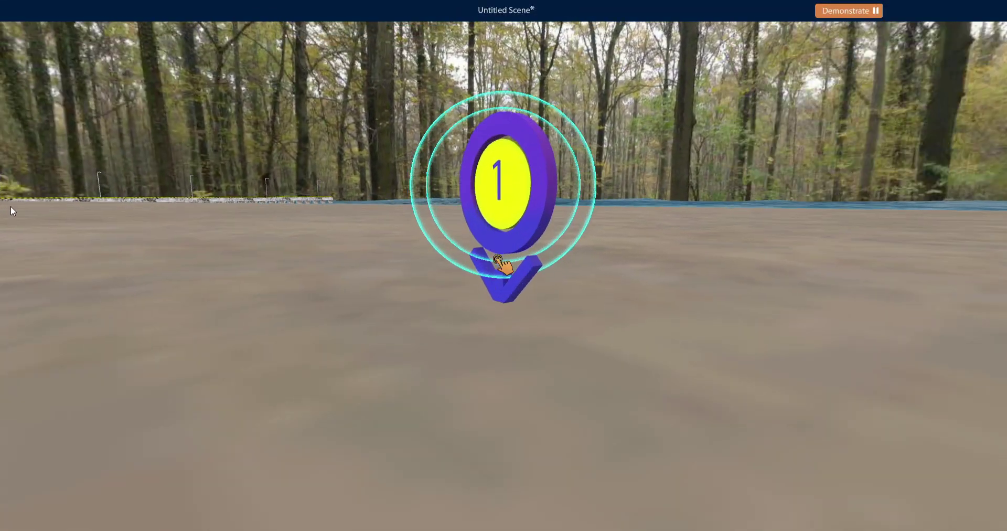
mouse_move(68, 113)
right_down()
mouse_move(171, 2)
mouse_move(937, 23)
mouse_move(903, 27)
right_up()
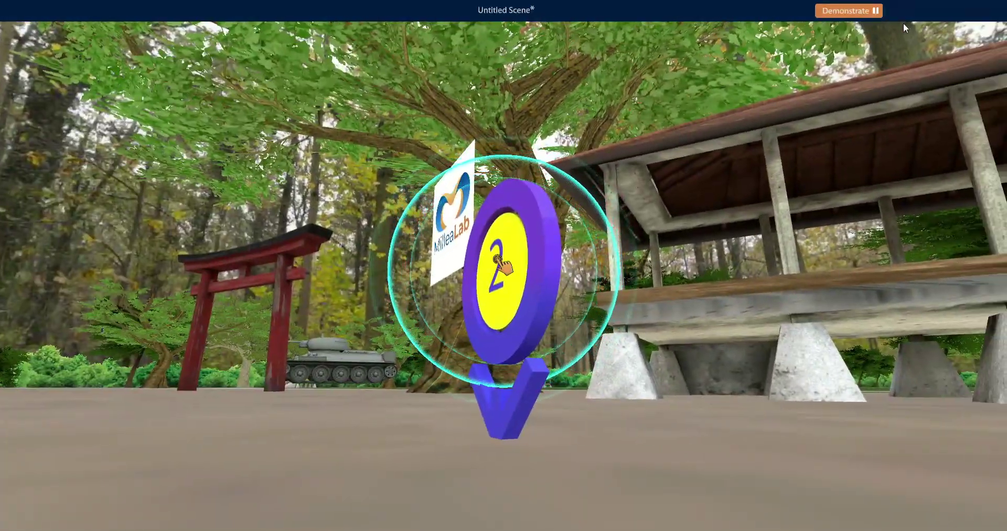
key(w)
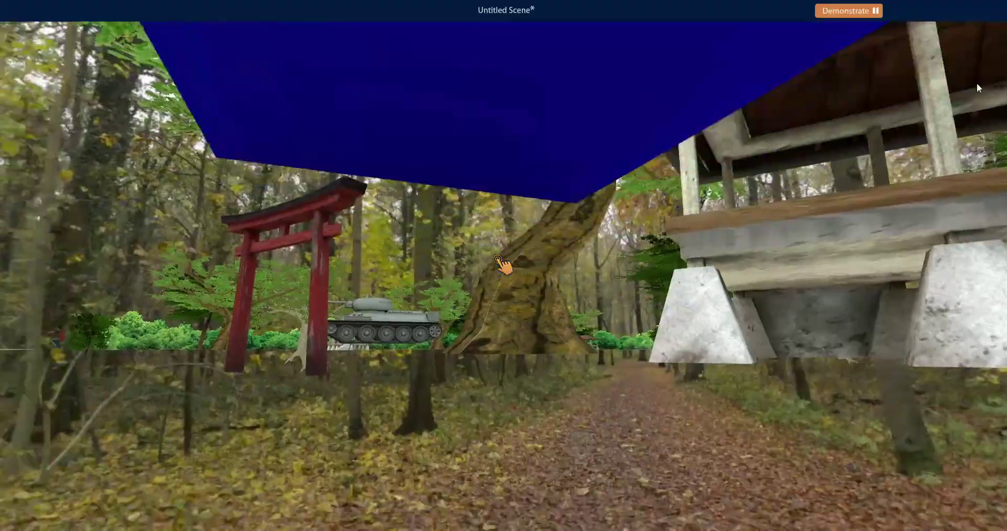
mouse_move(977, 83)
right_down()
mouse_move(893, 99)
mouse_move(883, 70)
mouse_move(4, 169)
mouse_move(21, 58)
mouse_move(39, 71)
mouse_move(30, 121)
right_up()
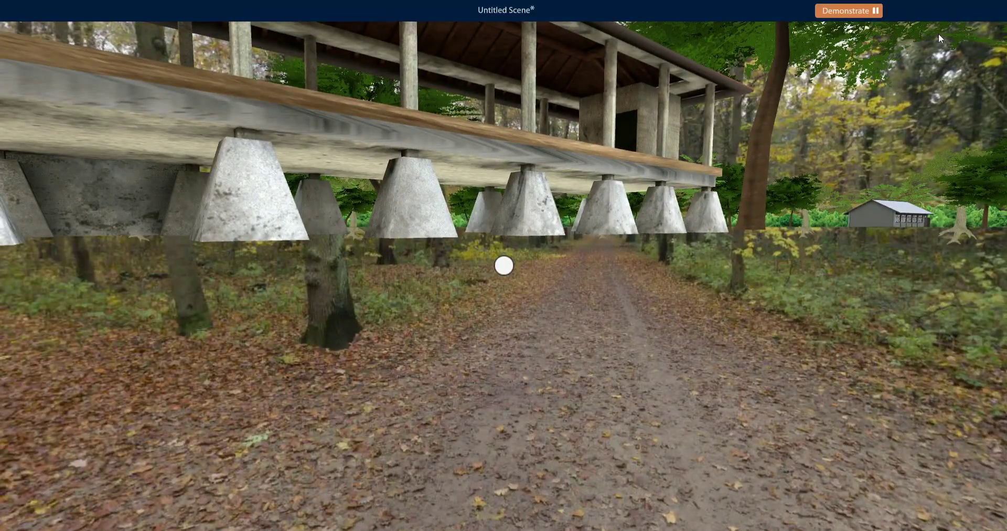
click(858, 12)
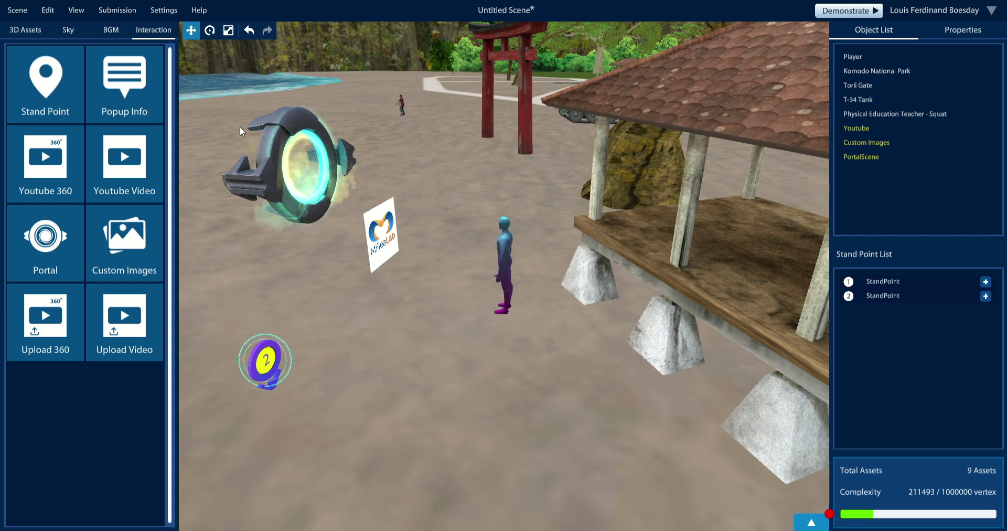
- Place a Popup Info interaction on the sand between Stand Point 2 and the pavilion, and open its quiz editor
drag(124, 84, 451, 375)
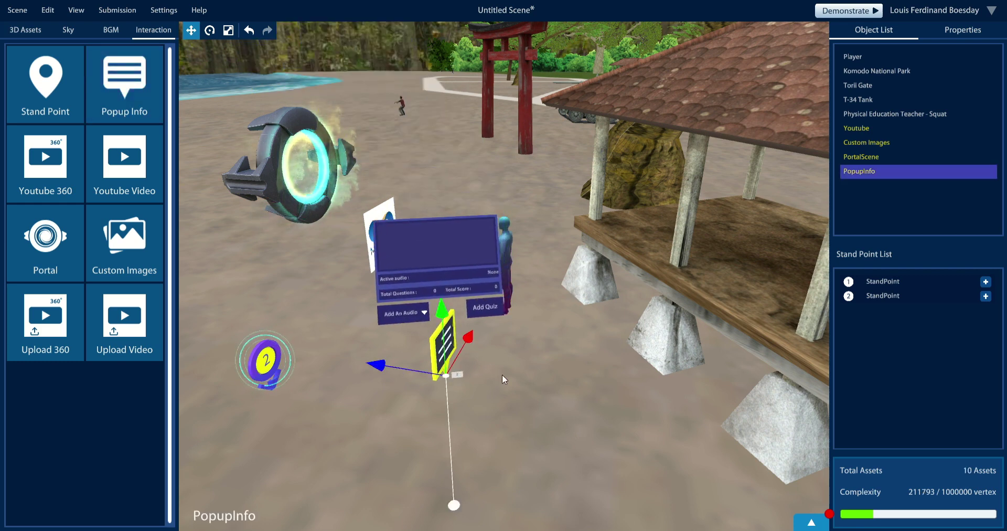
scroll(490, 349, up, 3)
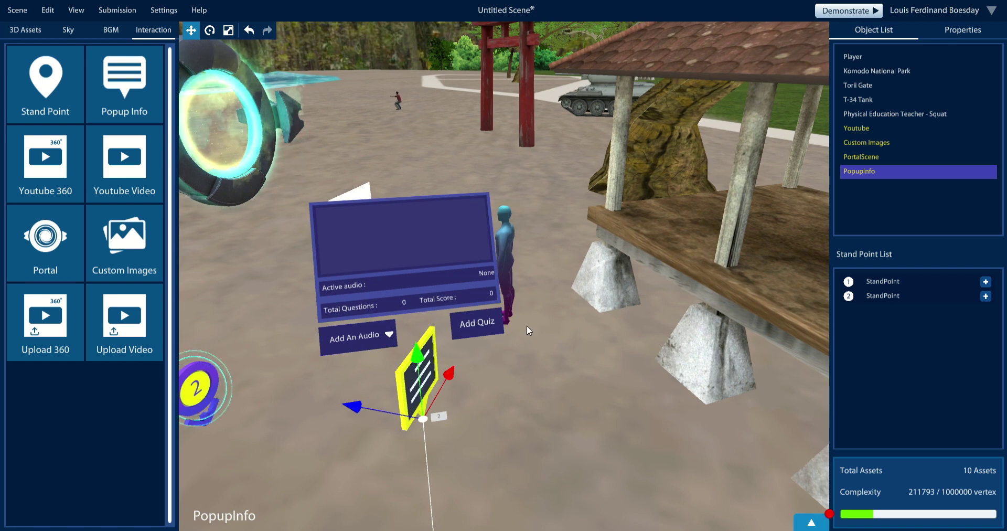
scroll(526, 325, up, 2)
click(465, 345)
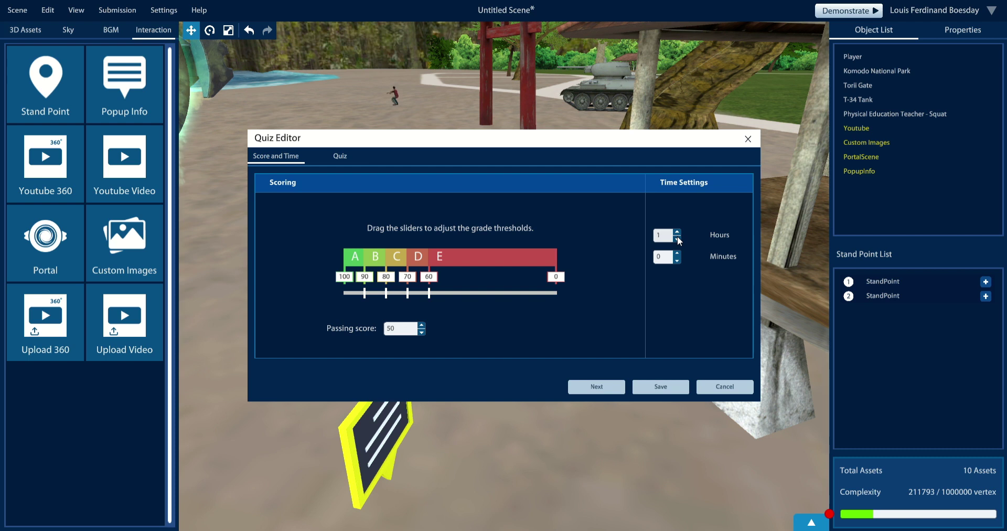
- Add a question to the quiz with the text "1+1="
click(344, 161)
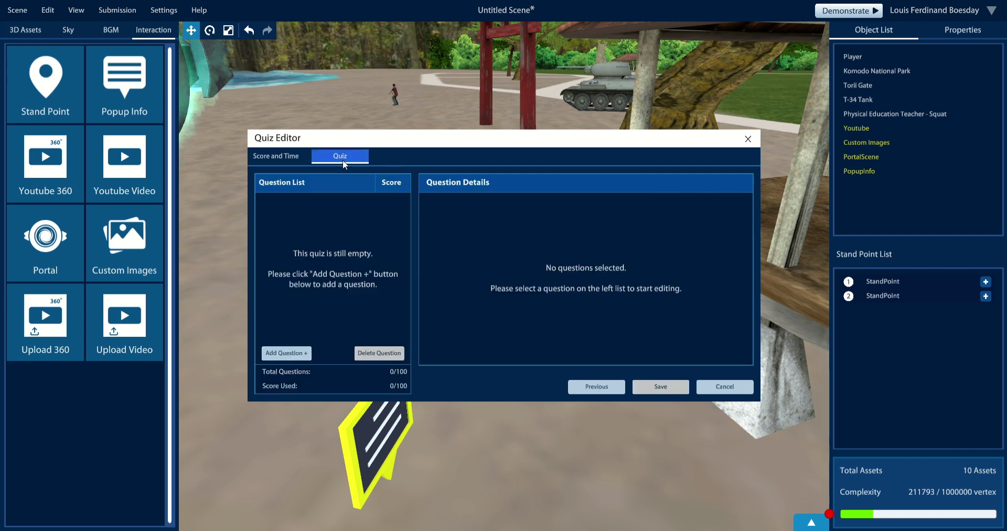
click(296, 354)
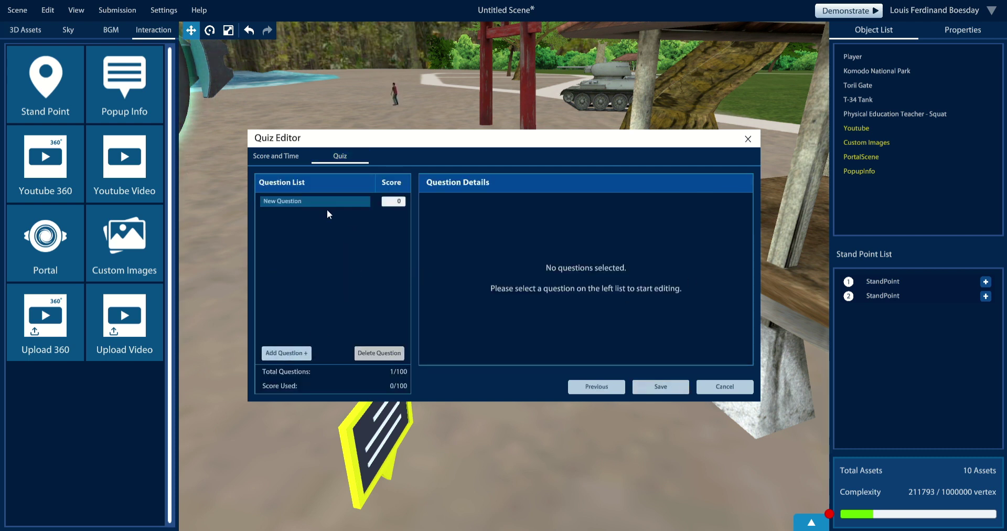
click(314, 201)
click(541, 225)
text(1+1=)
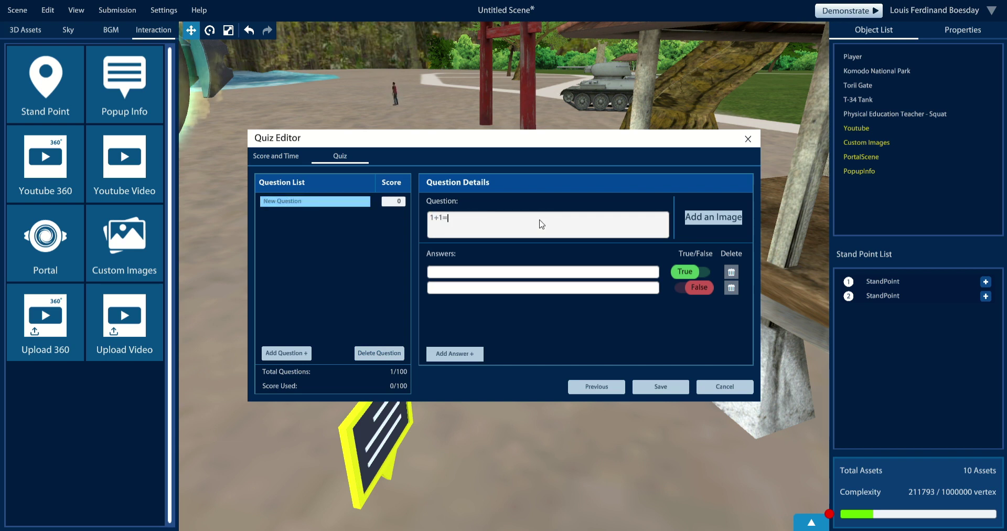
- Fill in the question's answers as 3, 1, 5 and 2, adding two extra answer rows
click(519, 272)
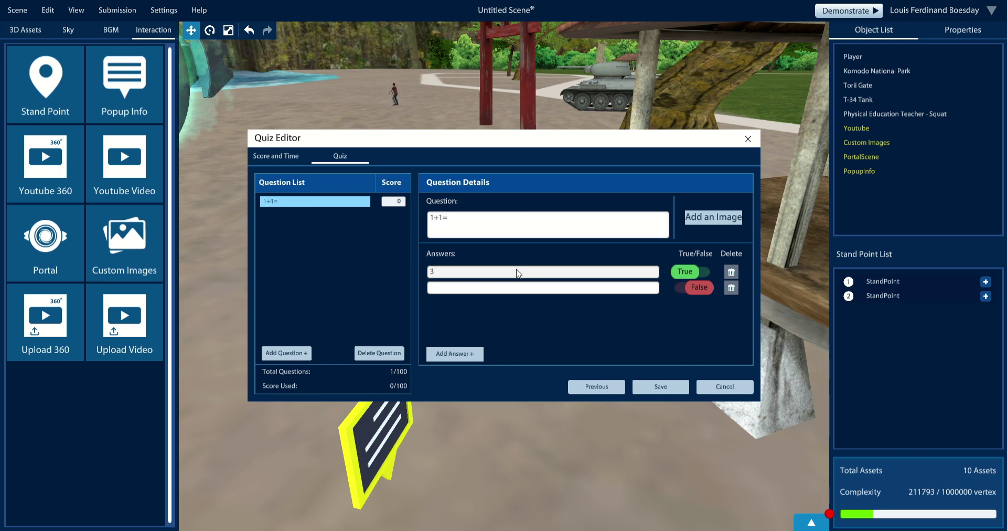
click(514, 288)
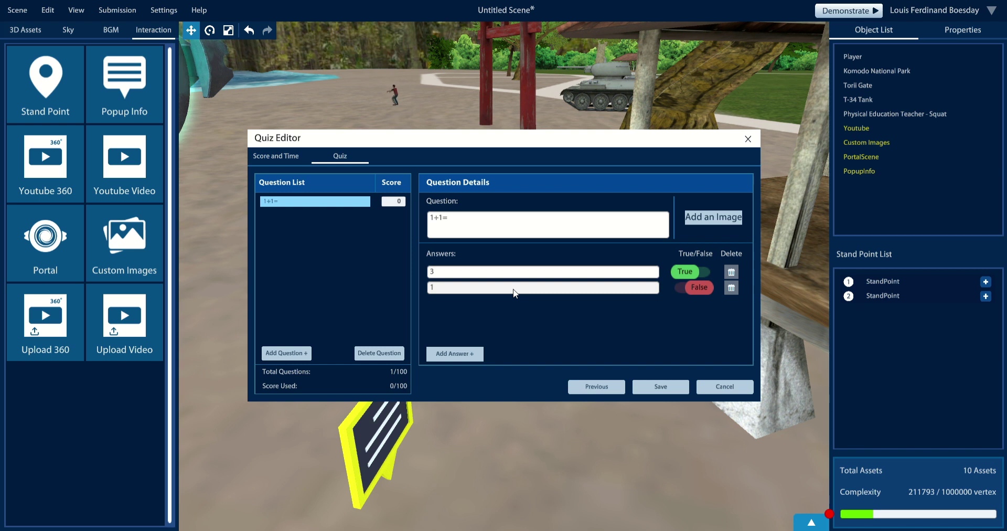
click(459, 357)
click(454, 304)
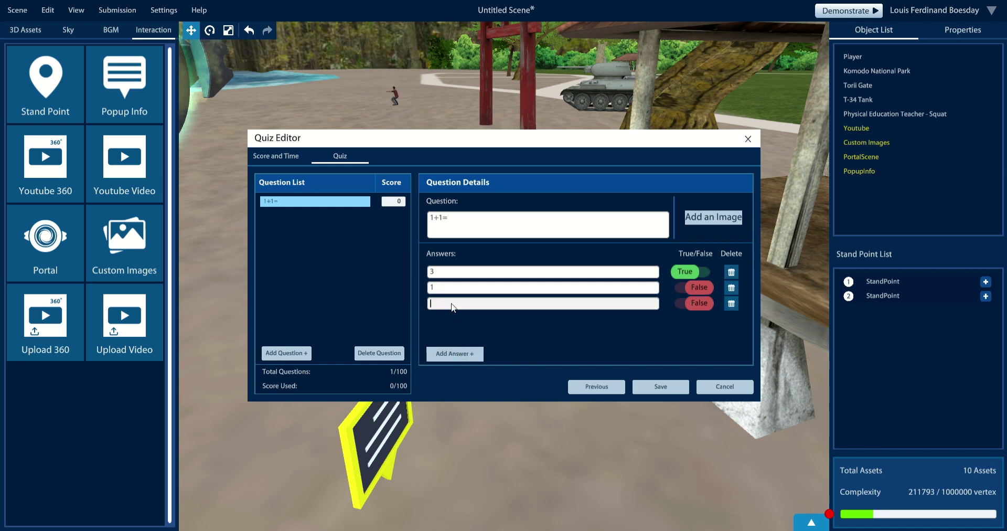
text(5)
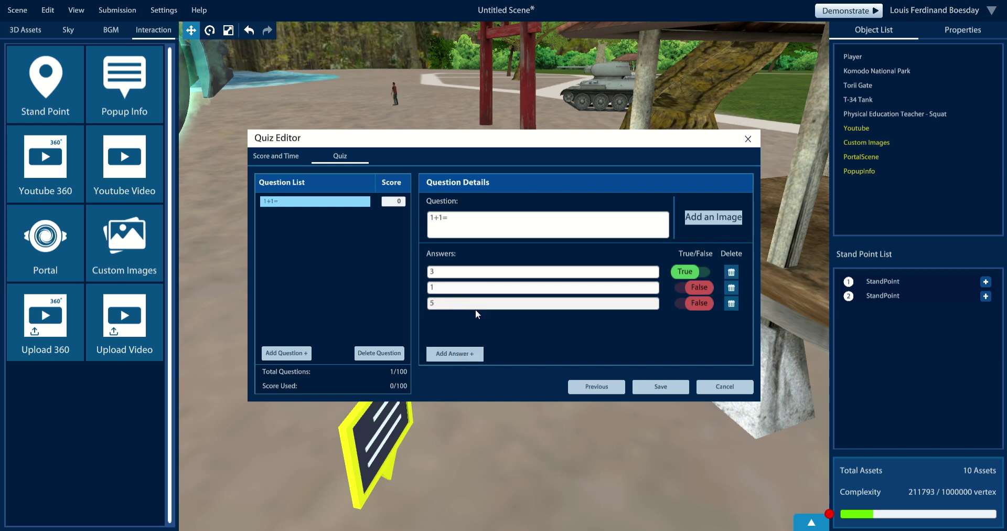
click(456, 353)
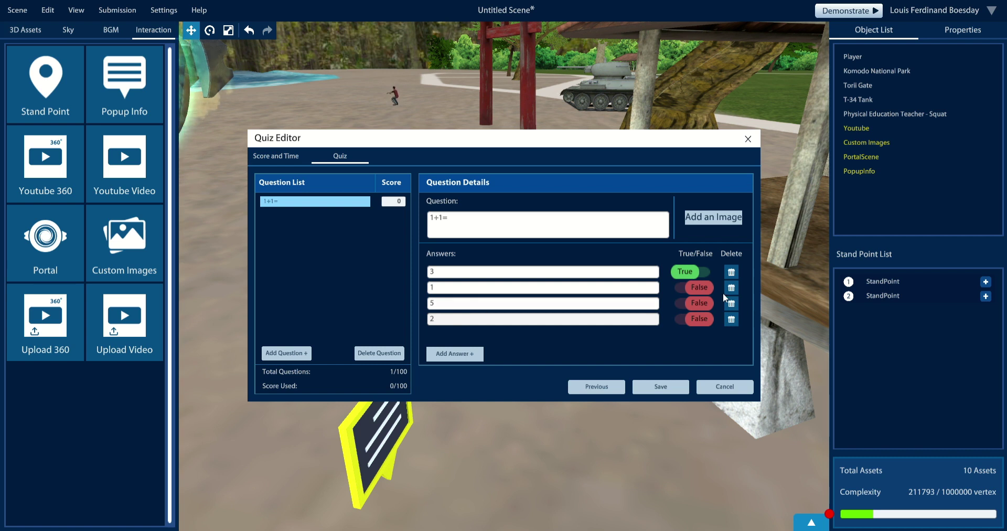
- Mark answer 3 as false and answer 2 as the true answer to the 1+1= question
click(697, 271)
click(704, 319)
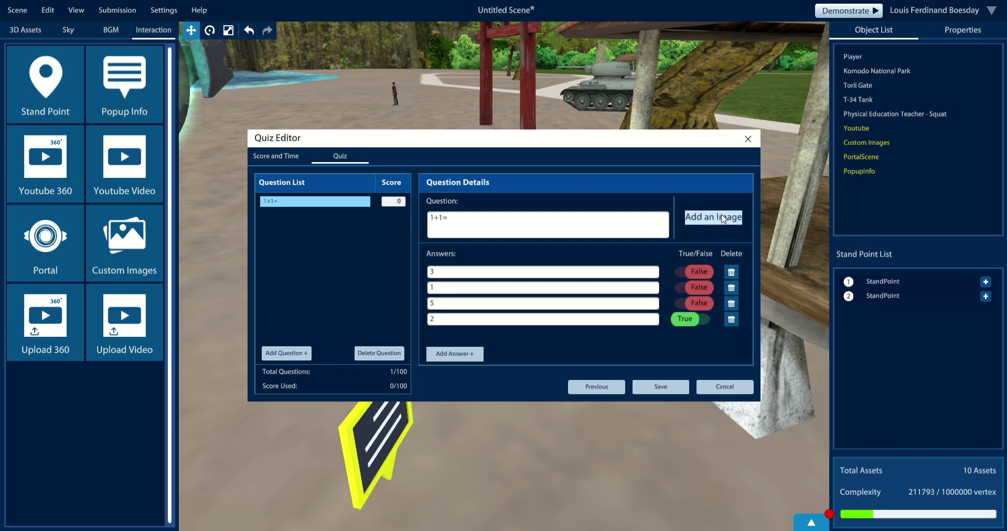
click(700, 225)
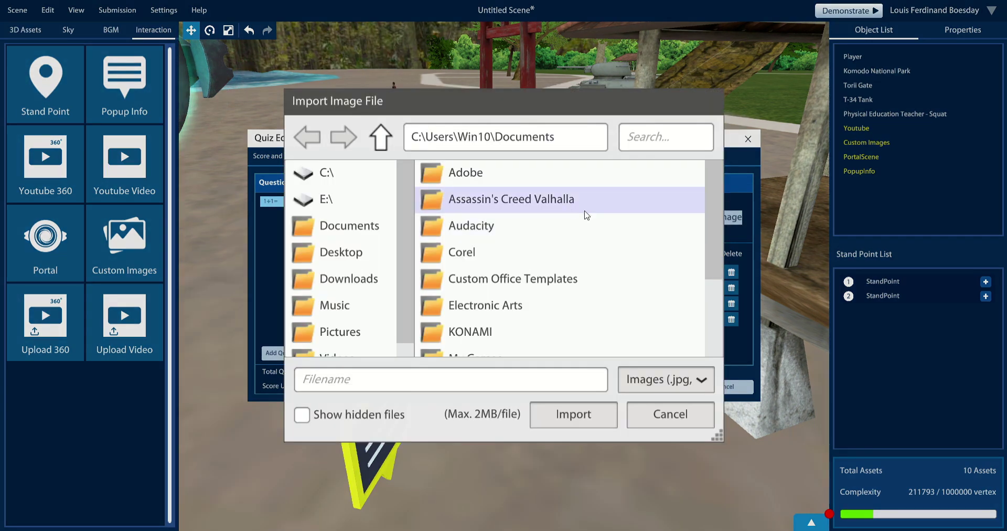
scroll(497, 233, down, 3)
click(670, 414)
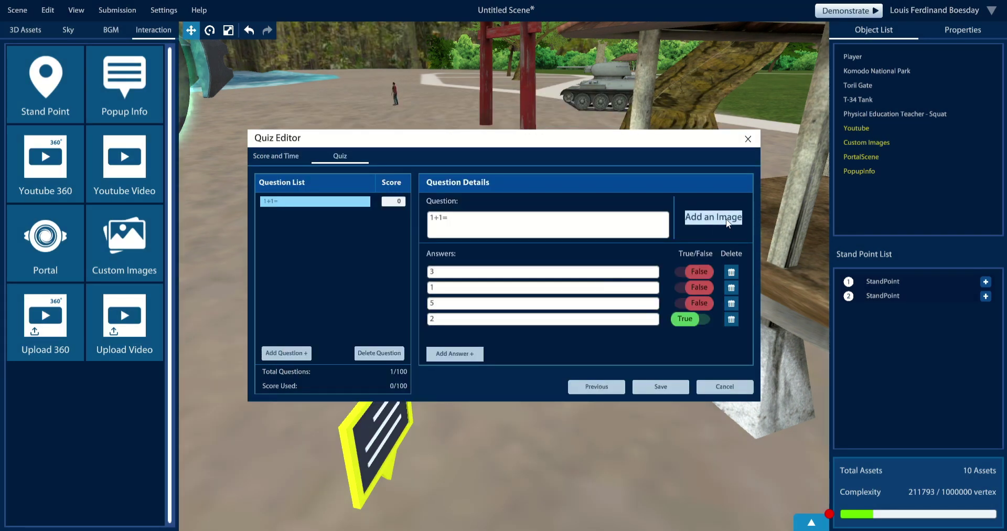
click(728, 224)
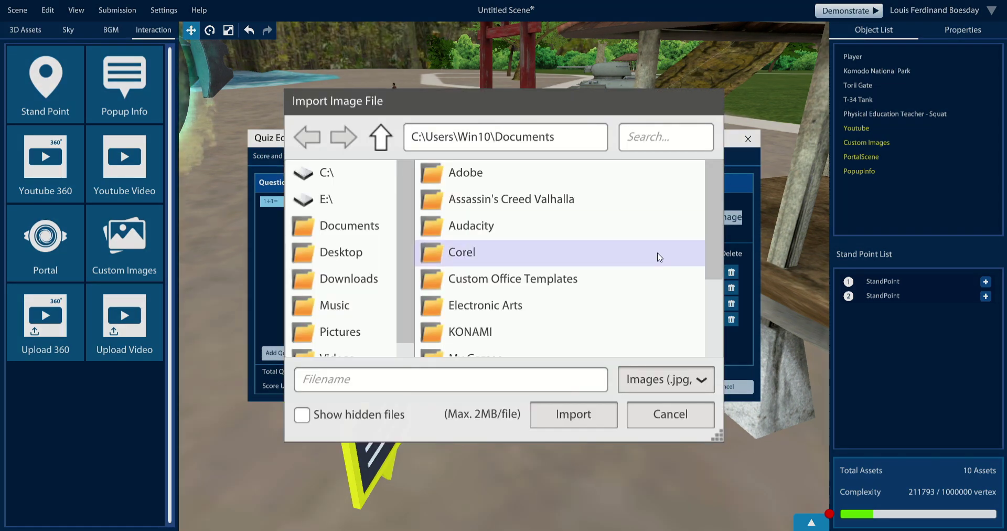
click(656, 415)
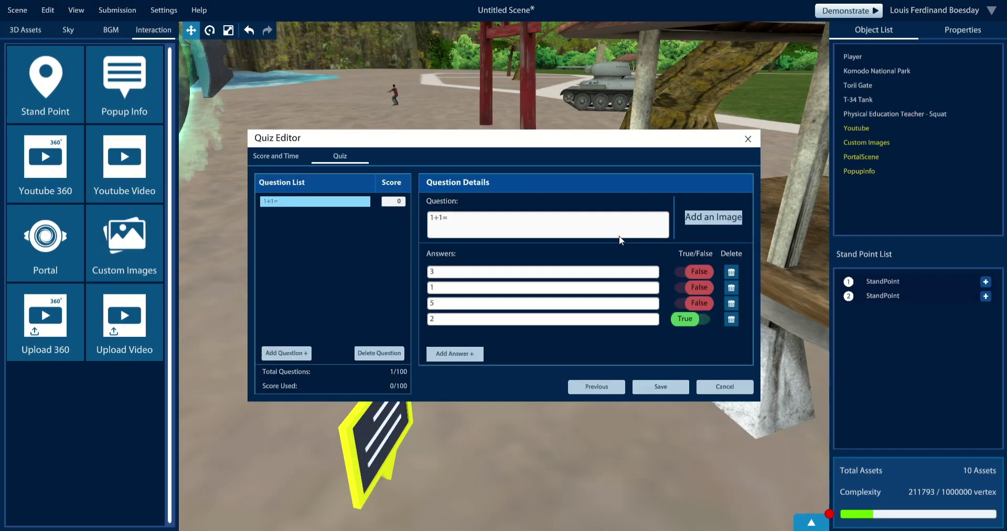
- Save the quiz with its 1+1= question to the Popup Info board
click(662, 391)
mouse_move(551, 370)
right_down()
mouse_move(472, 368)
mouse_move(525, 362)
mouse_move(483, 359)
right_up()
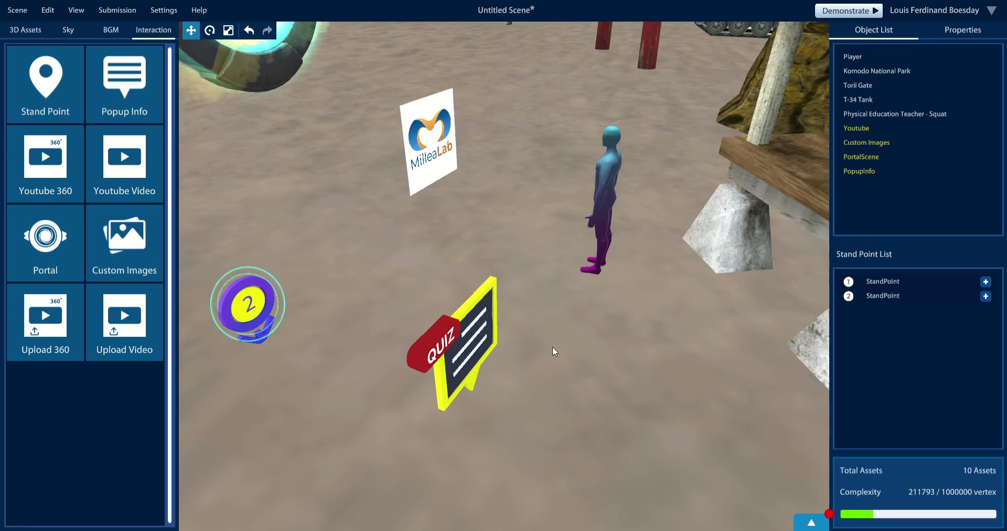
scroll(577, 345, down, 3)
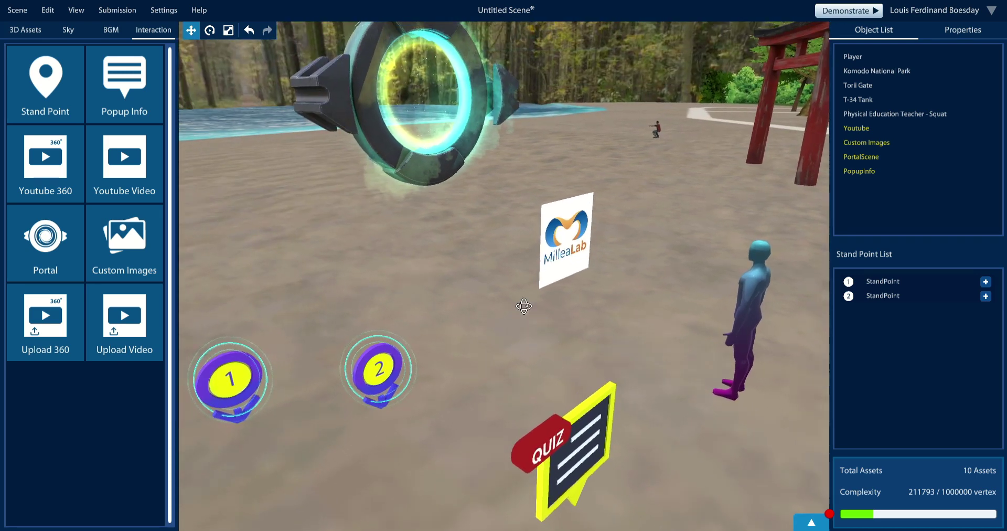
scroll(522, 304, up, 3)
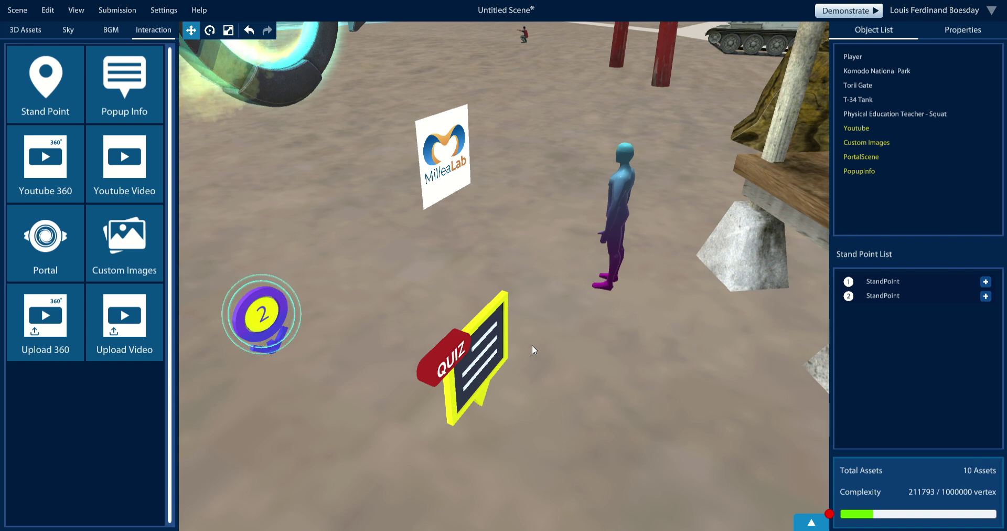
- Go through the scene's objects one by one: Youtube, Physical Education Teacher - Squat, T-34 Tank, Torii Gate and Komodo National Park
click(989, 129)
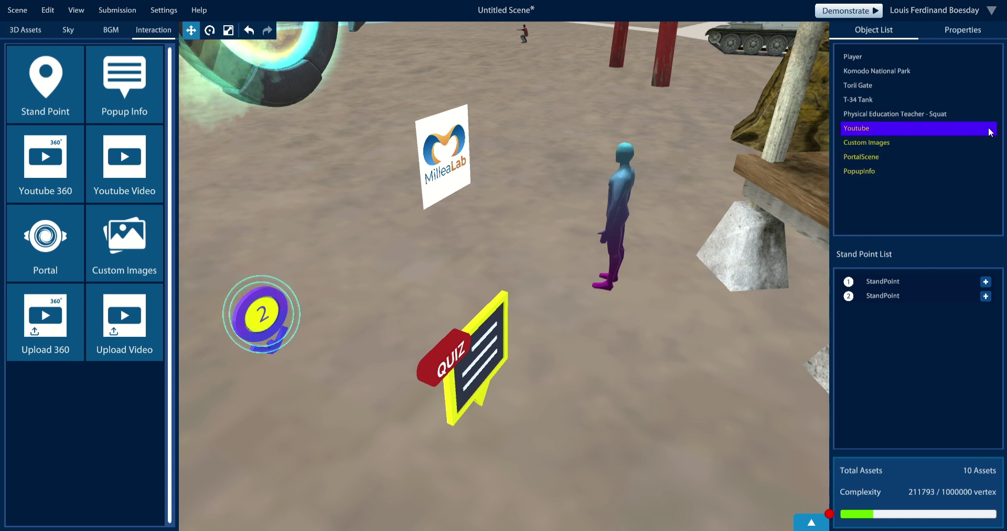
click(984, 120)
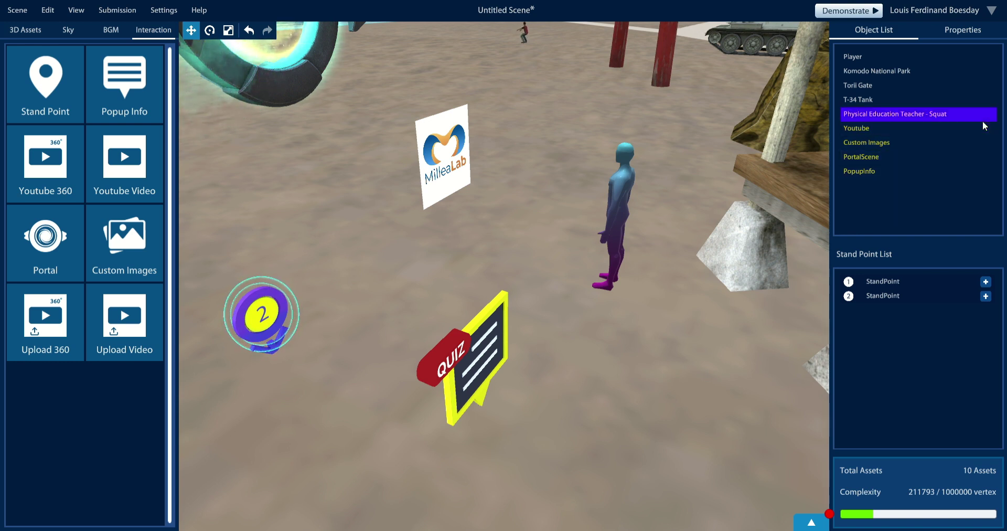
click(950, 104)
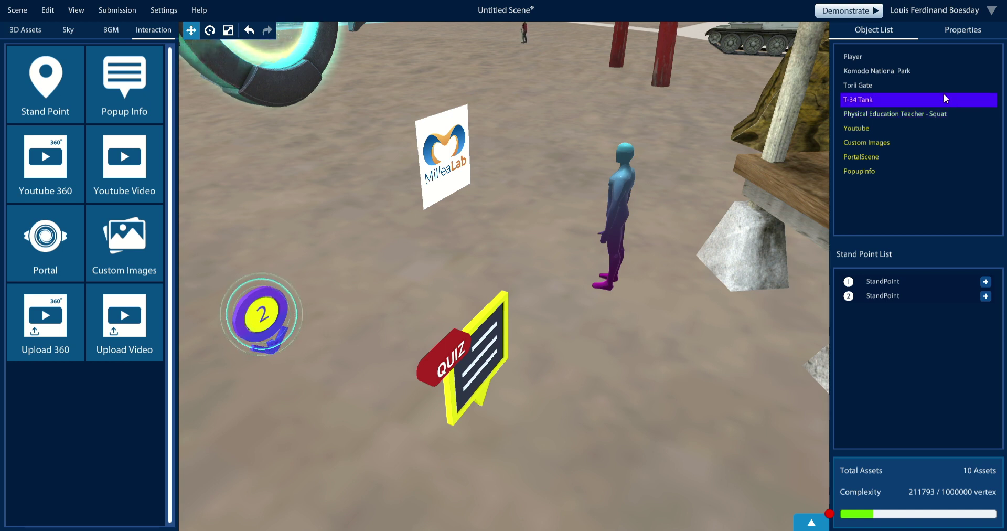
click(955, 90)
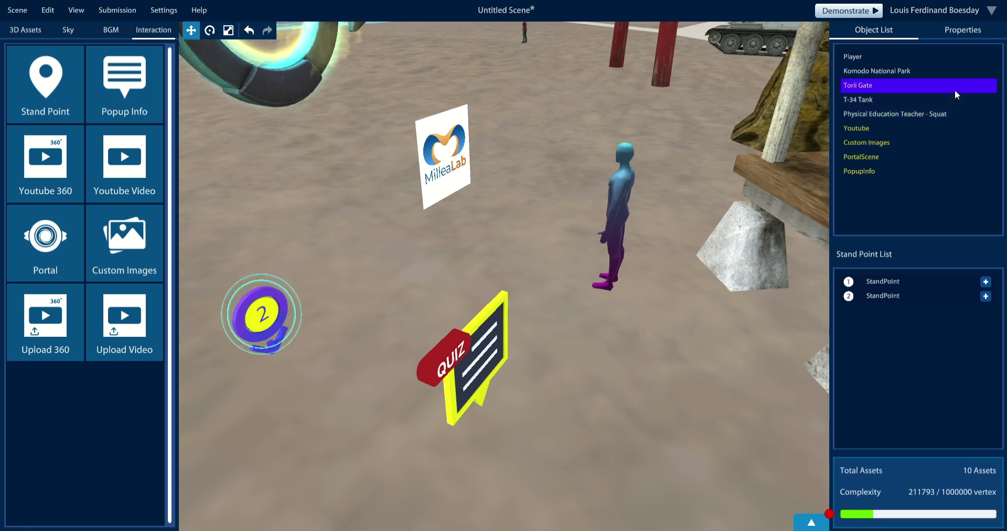
click(912, 71)
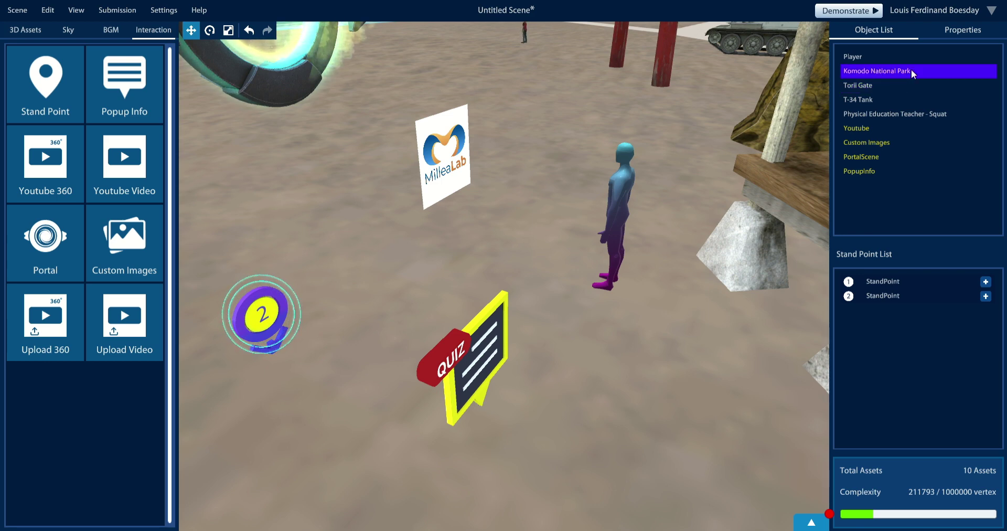